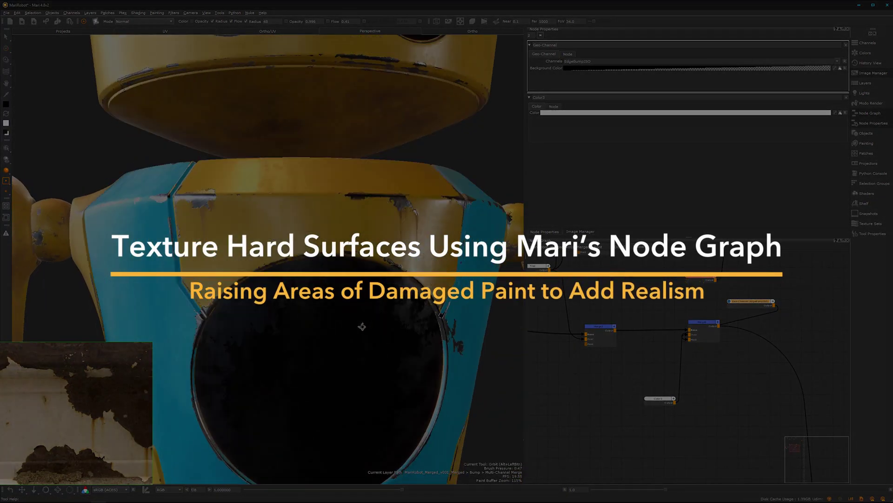
# - Examine the paint wear across the robot's head, torso and arms
pyautogui.keyDown('alt'); pyautogui.moveTo(336, 356); pyautogui.dragTo(362, 307, button='right'); pyautogui.keyUp('alt')
pyautogui.keyDown('alt'); pyautogui.moveTo(362, 307); pyautogui.dragTo(320, 348, button='middle'); pyautogui.keyUp('alt')
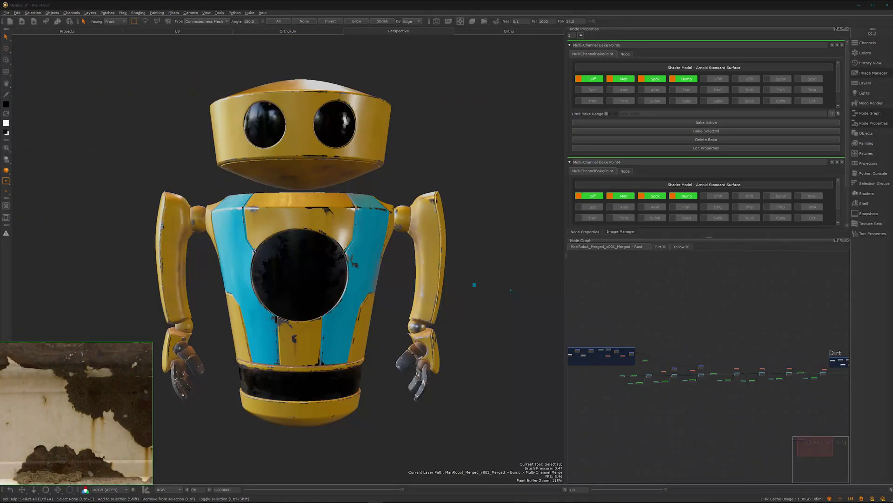
pyautogui.keyDown('alt'); pyautogui.moveTo(348, 357); pyautogui.dragTo(373, 366, button='right'); pyautogui.keyUp('alt')
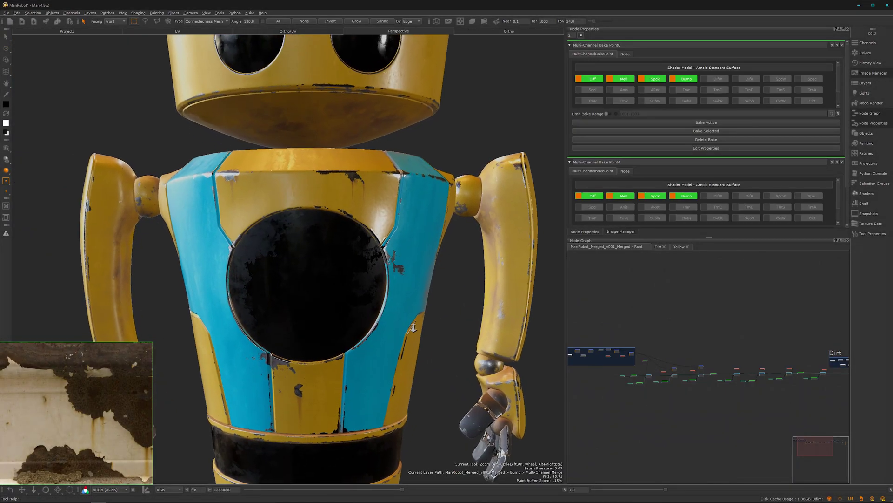
pyautogui.keyDown('alt'); pyautogui.moveTo(373, 365); pyautogui.dragTo(361, 373); pyautogui.keyUp('alt')
pyautogui.keyDown('alt'); pyautogui.moveTo(361, 372); pyautogui.dragTo(394, 328, button='middle'); pyautogui.keyUp('alt')
pyautogui.keyDown('alt'); pyautogui.moveTo(391, 342); pyautogui.dragTo(380, 366); pyautogui.keyUp('alt')
# - Widen the Node Graph area to give the texture network more room beside the 3D view
pyautogui.scroll(5, 738, 427)
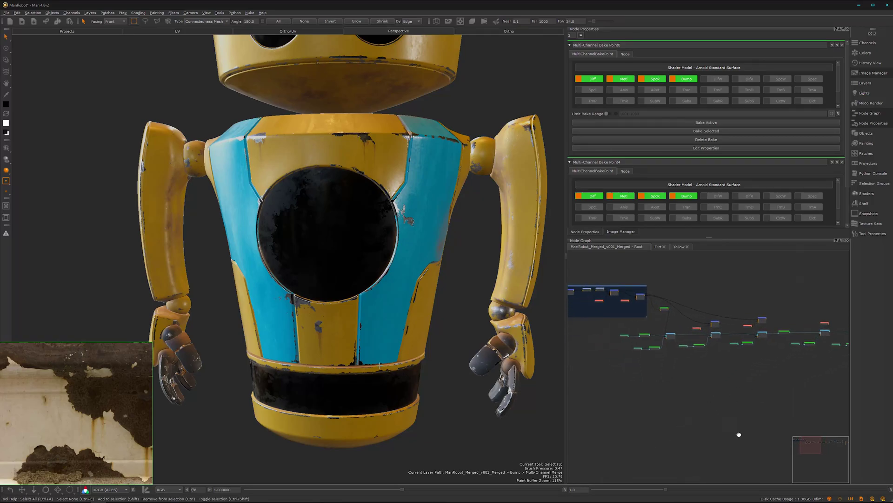
pyautogui.scroll(1, 739, 427)
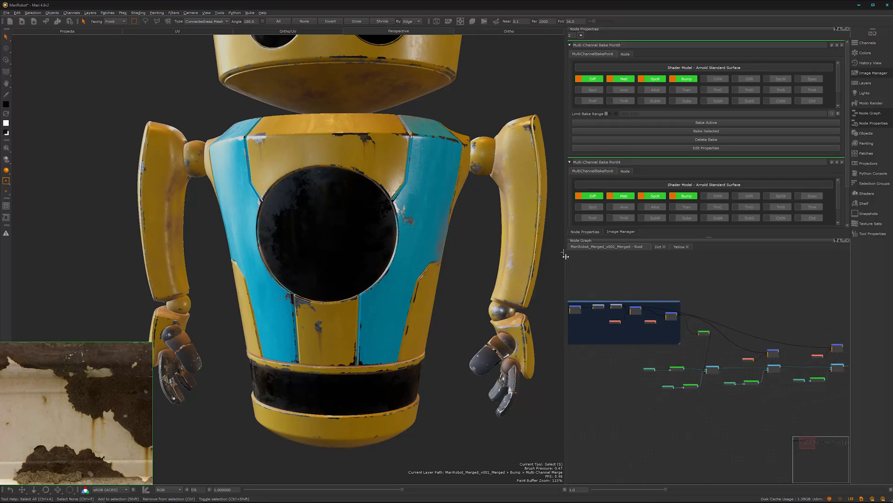
pyautogui.moveTo(566, 257); pyautogui.dragTo(526, 255)
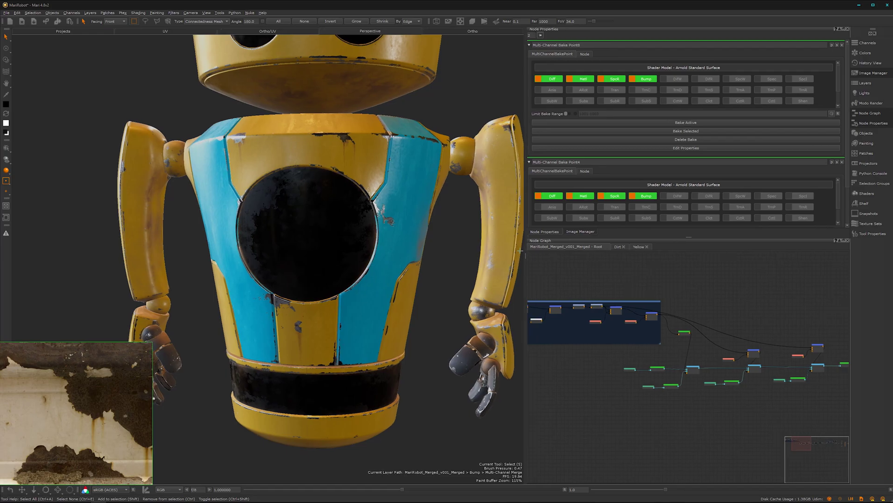
# - Inspect the chipped paint edges along the robot's upper chest panel and around the black chest disc
pyautogui.keyDown('alt'); pyautogui.moveTo(372, 228); pyautogui.dragTo(421, 206, button='right'); pyautogui.keyUp('alt')
pyautogui.keyDown('alt'); pyautogui.moveTo(386, 234); pyautogui.dragTo(317, 424, button='middle'); pyautogui.keyUp('alt')
pyautogui.keyDown('alt'); pyautogui.moveTo(353, 267); pyautogui.dragTo(374, 276); pyautogui.keyUp('alt')
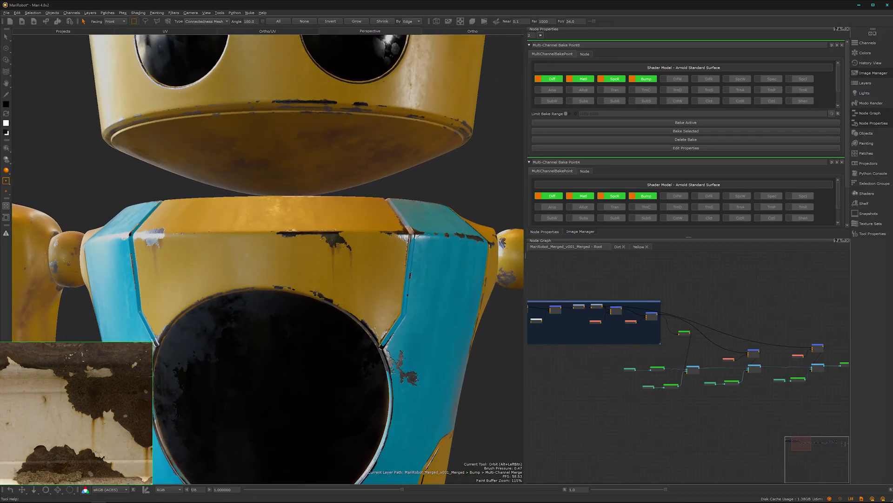
pyautogui.keyDown('alt'); pyautogui.moveTo(375, 275); pyautogui.dragTo(408, 208, button='right'); pyautogui.keyUp('alt')
pyautogui.keyDown('alt'); pyautogui.moveTo(414, 247); pyautogui.dragTo(321, 253, button='middle'); pyautogui.keyUp('alt')
pyautogui.keyDown('alt'); pyautogui.moveTo(351, 247); pyautogui.dragTo(335, 260, button='right'); pyautogui.keyUp('alt')
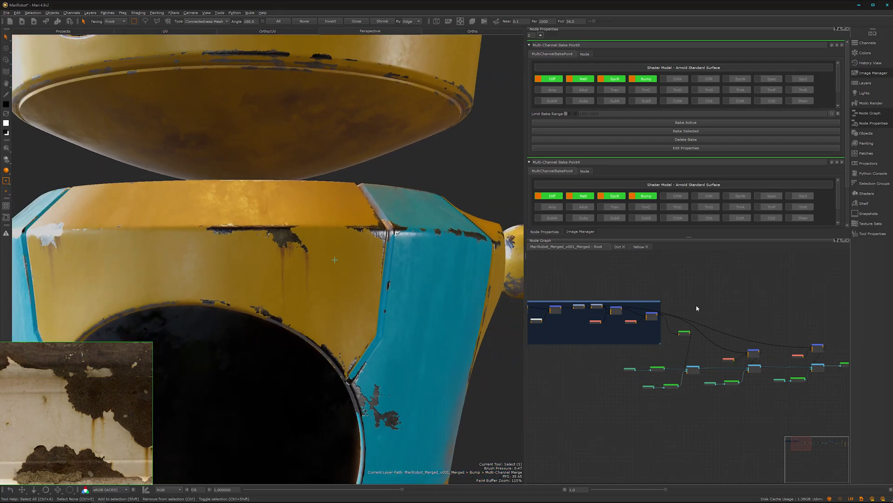
# - Examine the Merge nodes in the blue backdrop and follow their output to the bake point outside it
pyautogui.keyDown('alt'); pyautogui.moveTo(696, 307); pyautogui.dragTo(676, 313, button='right'); pyautogui.keyUp('alt')
pyautogui.keyDown('alt'); pyautogui.moveTo(688, 311); pyautogui.dragTo(662, 364, button='middle'); pyautogui.keyUp('alt')
pyautogui.keyDown('alt'); pyautogui.moveTo(668, 354); pyautogui.dragTo(739, 317, button='right'); pyautogui.keyUp('alt')
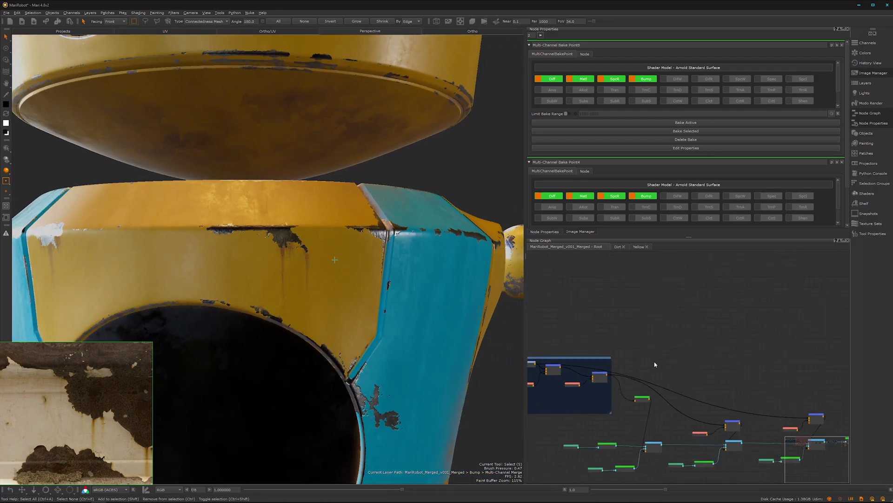
pyautogui.click(601, 378)
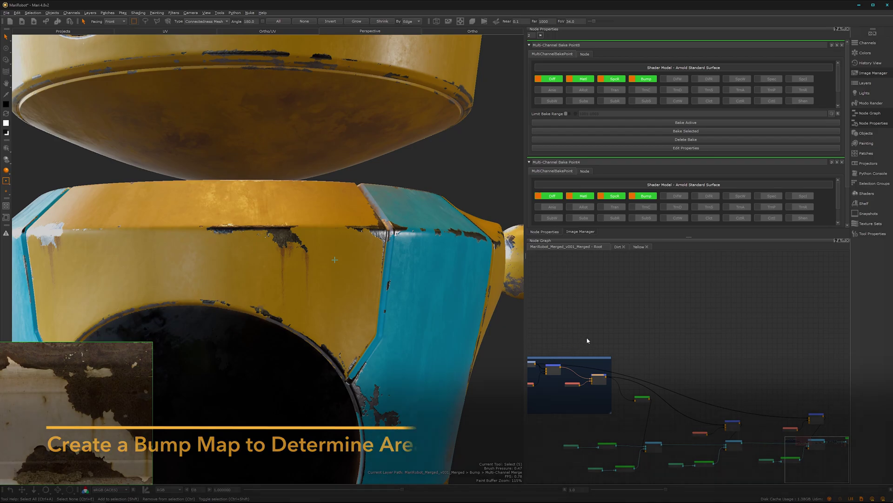
pyautogui.keyDown('alt'); pyautogui.moveTo(606, 335); pyautogui.dragTo(691, 332, button='middle'); pyautogui.keyUp('alt')
pyautogui.keyDown('alt'); pyautogui.moveTo(641, 379); pyautogui.dragTo(733, 289, button='right'); pyautogui.keyUp('alt')
pyautogui.moveTo(733, 290); pyautogui.dragTo(744, 284, button='middle')
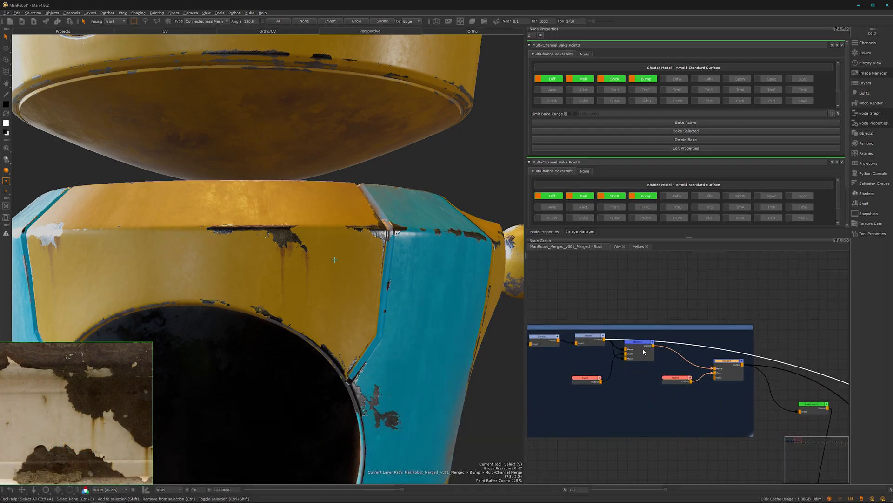
pyautogui.click(639, 349)
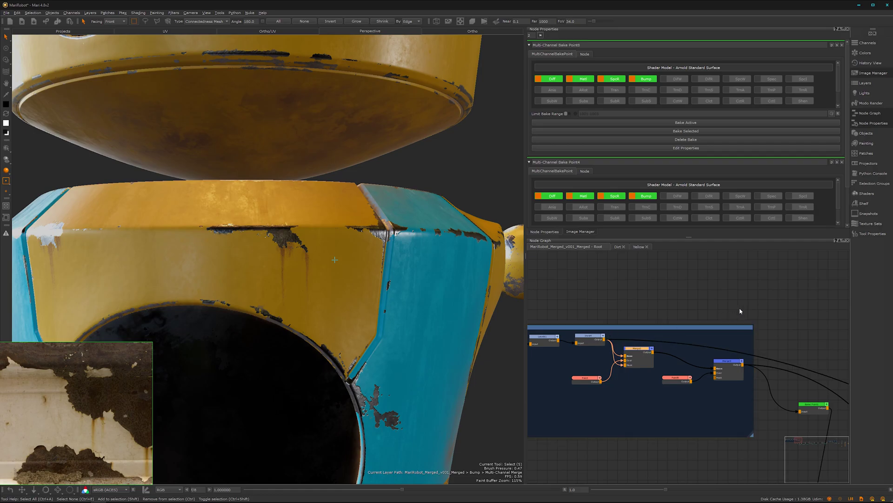
pyautogui.scroll(-2, 726, 311)
pyautogui.moveTo(707, 311); pyautogui.dragTo(605, 308, button='middle')
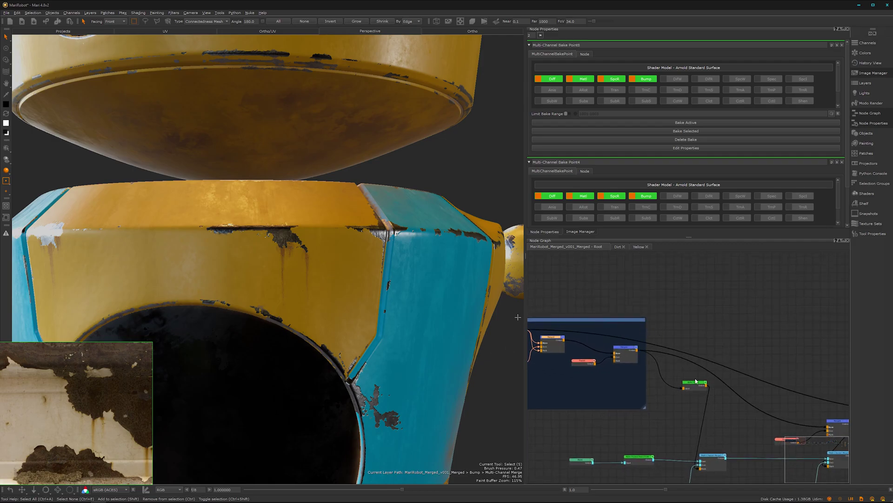
# - Move the existing bake point node slightly lower and shift the first of the last two Merge nodes in the backdrop
pyautogui.moveTo(697, 384); pyautogui.dragTo(702, 405)
pyautogui.scroll(2, 704, 360)
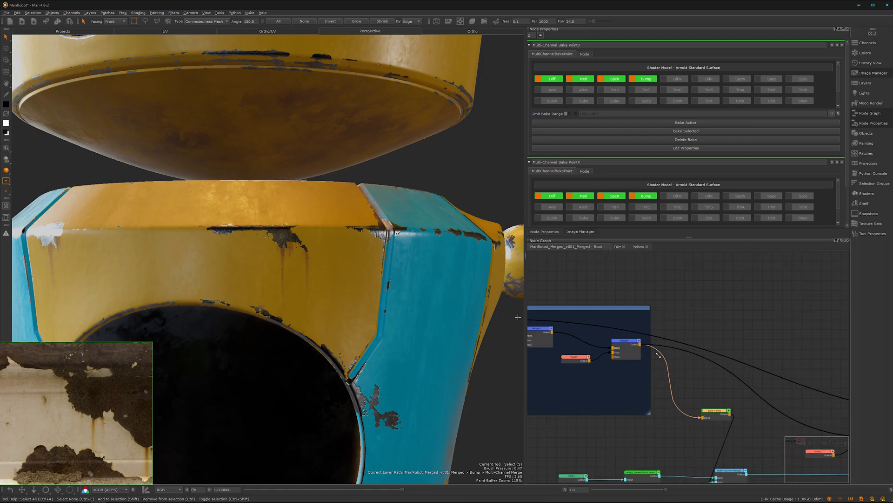
pyautogui.moveTo(704, 361); pyautogui.dragTo(797, 354, button='middle')
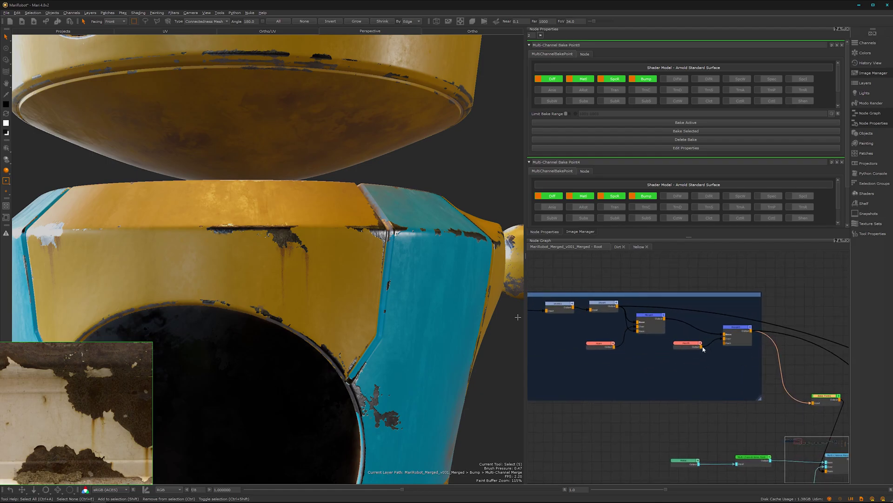
pyautogui.moveTo(755, 324); pyautogui.dragTo(669, 378)
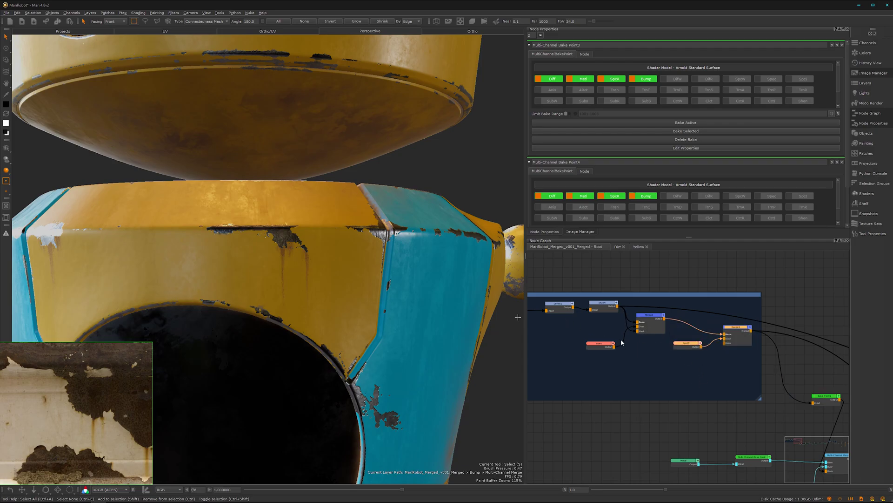
pyautogui.moveTo(650, 320); pyautogui.dragTo(660, 320)
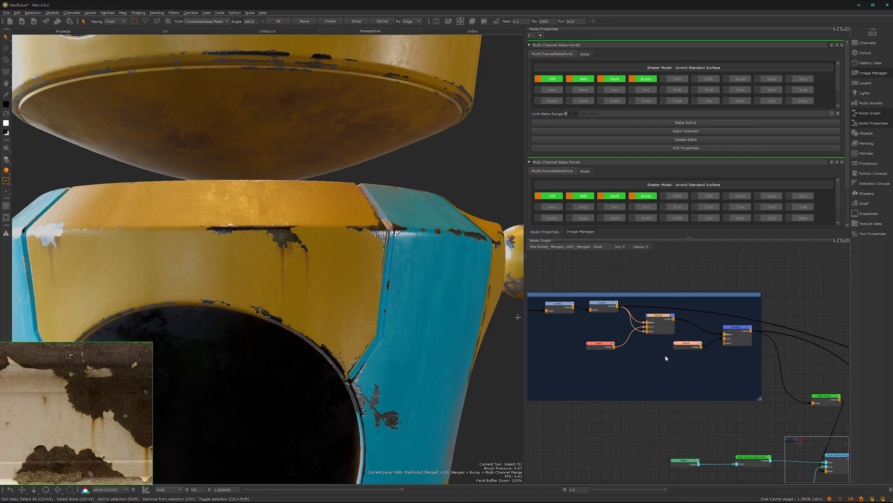
# - Review the mask network in the backdrop, its final Merge output and the bake point it feeds
pyautogui.keyDown('alt'); pyautogui.moveTo(633, 369); pyautogui.dragTo(626, 361, button='right'); pyautogui.keyUp('alt')
pyautogui.keyDown('alt'); pyautogui.moveTo(673, 353); pyautogui.dragTo(692, 365, button='middle'); pyautogui.keyUp('alt')
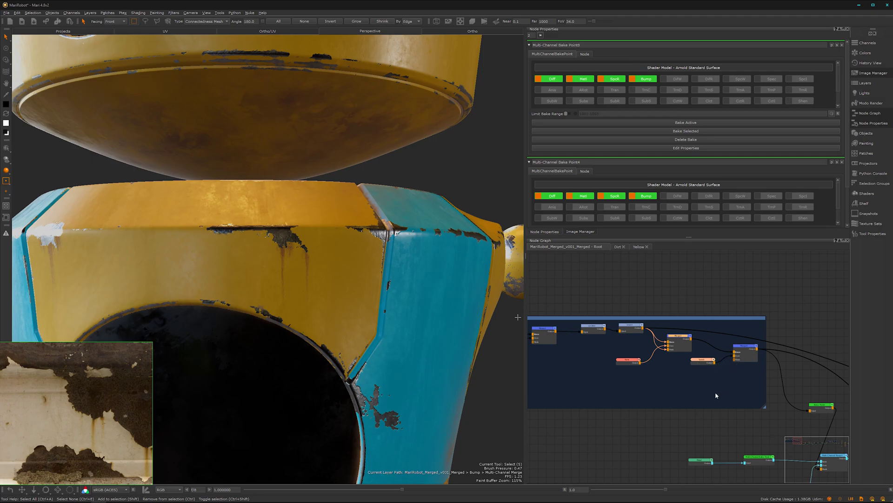
pyautogui.scroll(-1, 716, 395)
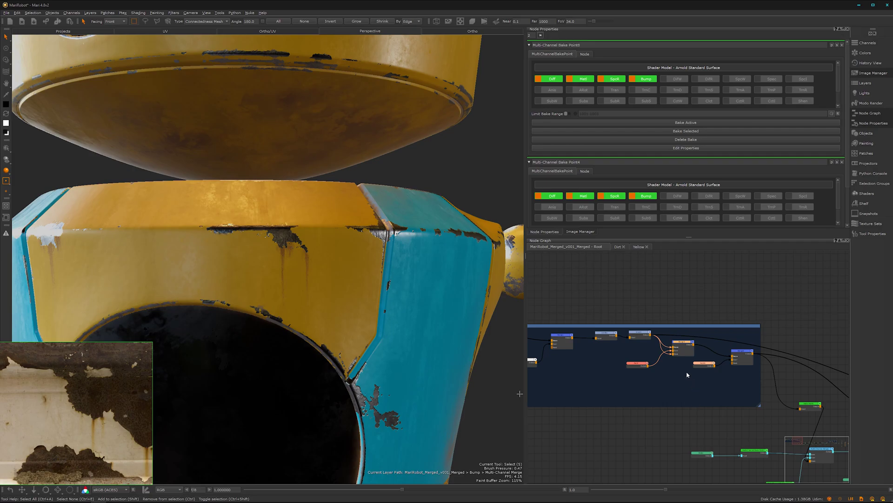
pyautogui.keyDown('alt'); pyautogui.moveTo(702, 388); pyautogui.dragTo(674, 396, button='middle'); pyautogui.keyUp('alt')
pyautogui.keyDown('alt'); pyautogui.moveTo(673, 397); pyautogui.dragTo(704, 383, button='right'); pyautogui.keyUp('alt')
pyautogui.keyDown('alt'); pyautogui.moveTo(739, 358); pyautogui.dragTo(676, 384, button='middle'); pyautogui.keyUp('alt')
pyautogui.keyDown('alt'); pyautogui.moveTo(697, 368); pyautogui.dragTo(713, 358, button='right'); pyautogui.keyUp('alt')
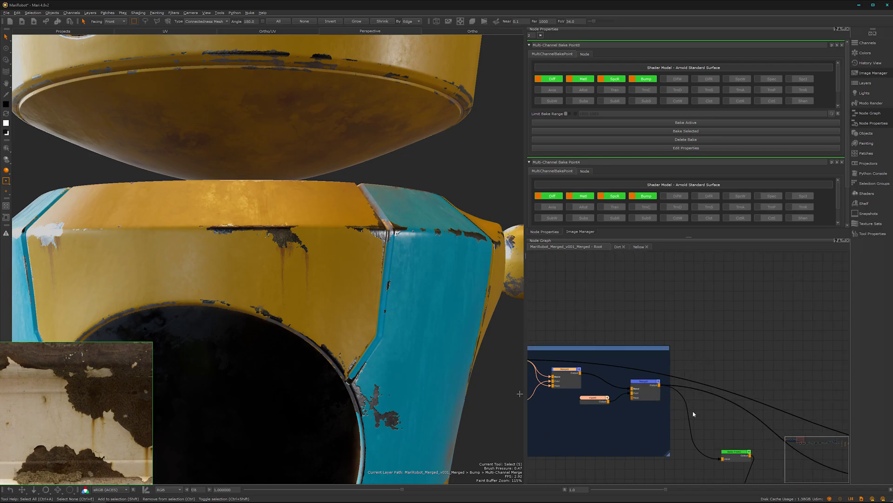
pyautogui.click(731, 451)
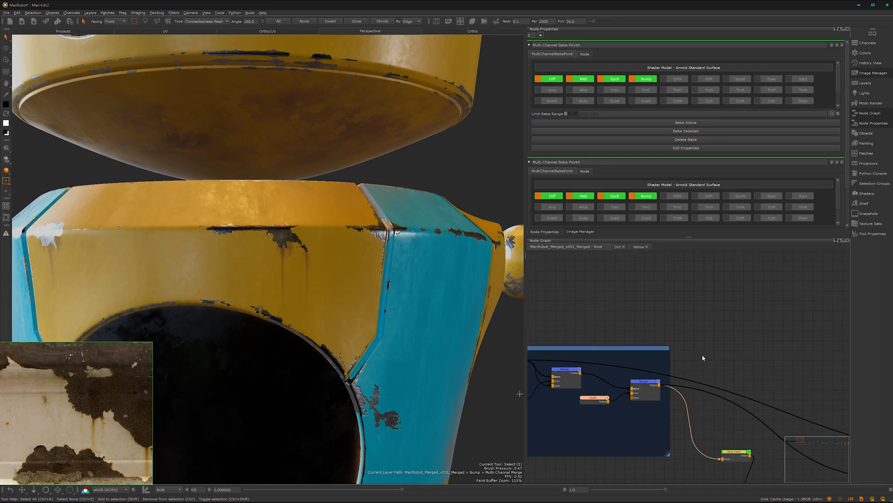
# - Create a Bake Point node of size 4096 x 4096 in the empty graph area above the existing bake point
pyautogui.click(702, 358)
pyautogui.press('Tab')
pyautogui.write('b')
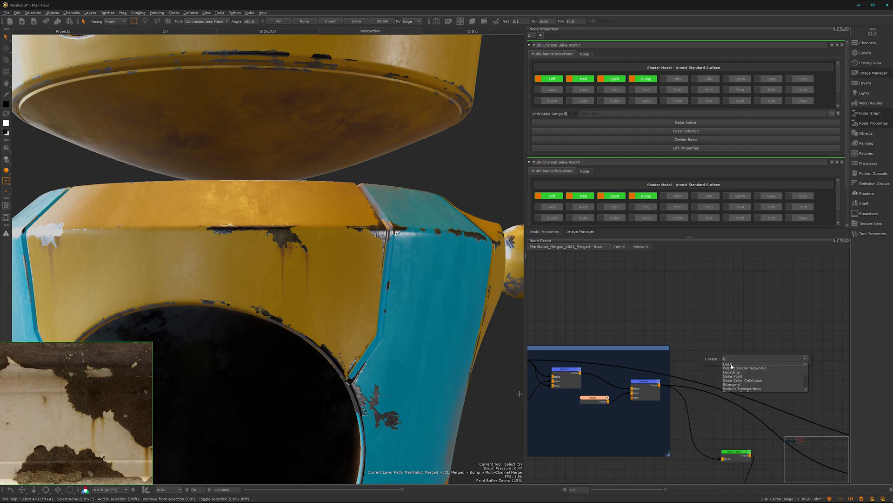
pyautogui.write('ake Point')
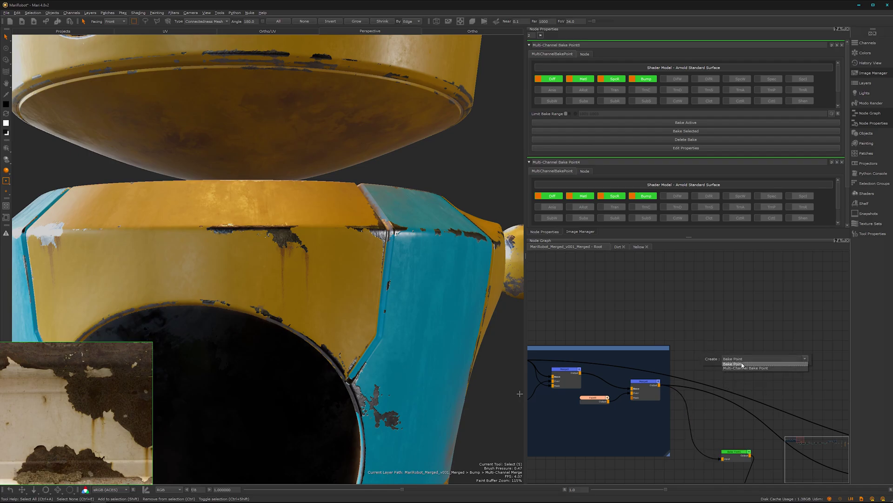
pyautogui.press('Return')
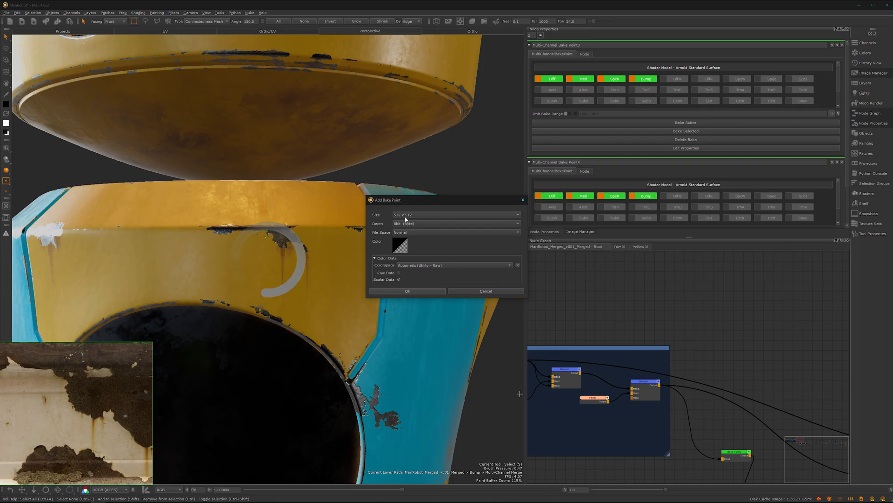
pyautogui.click(402, 215)
pyautogui.click(415, 235)
pyautogui.click(412, 291)
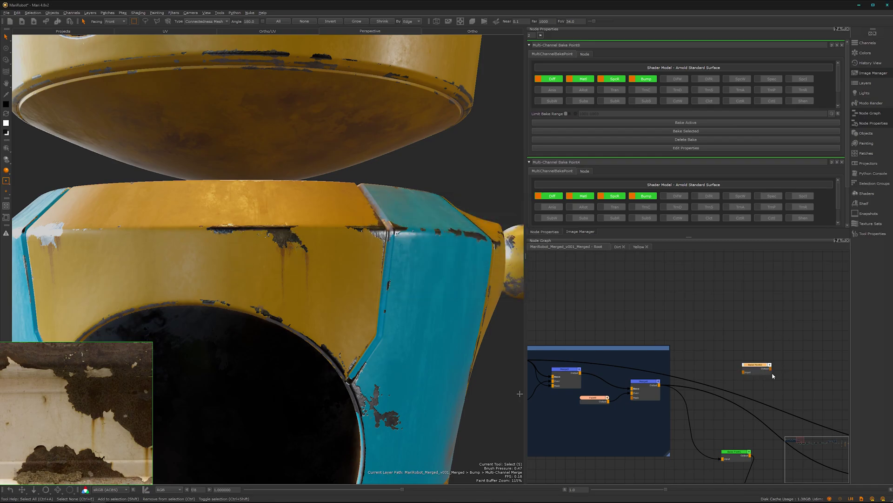
# - Connect the final Merge node's output in the backdrop to the new bake point and view its result on the model
pyautogui.moveTo(745, 373); pyautogui.dragTo(659, 384)
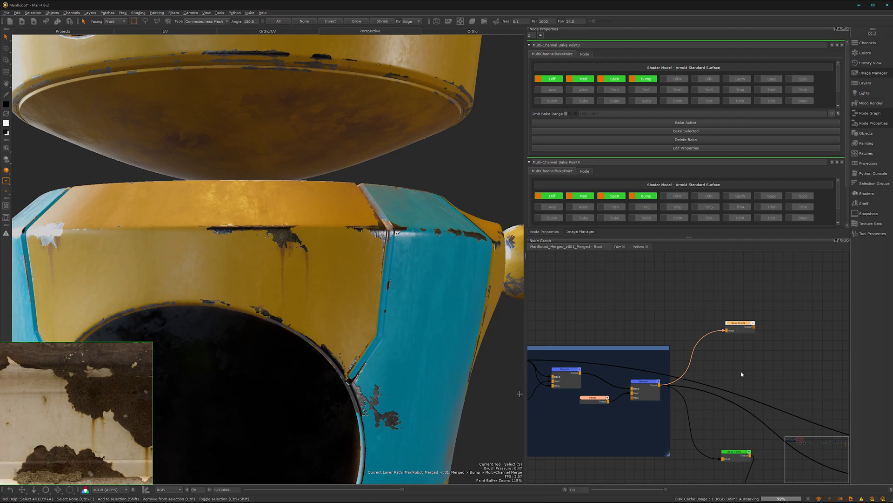
pyautogui.moveTo(740, 323); pyautogui.dragTo(729, 313)
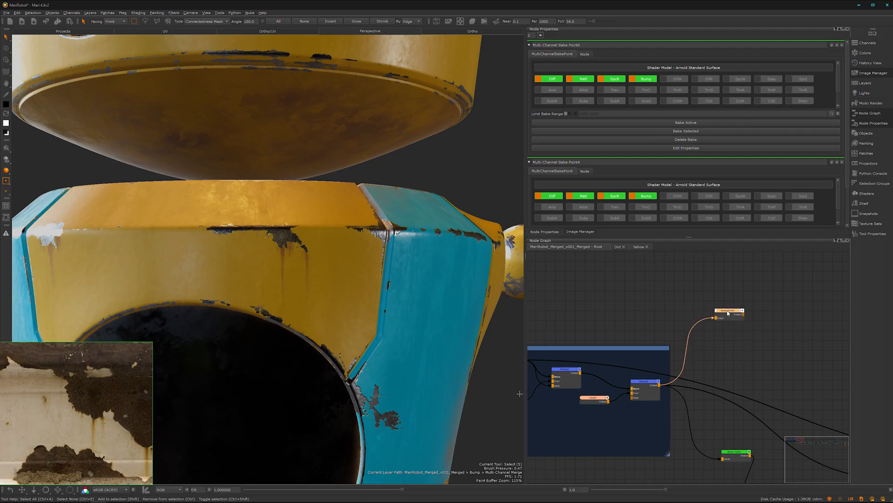
pyautogui.press('1')
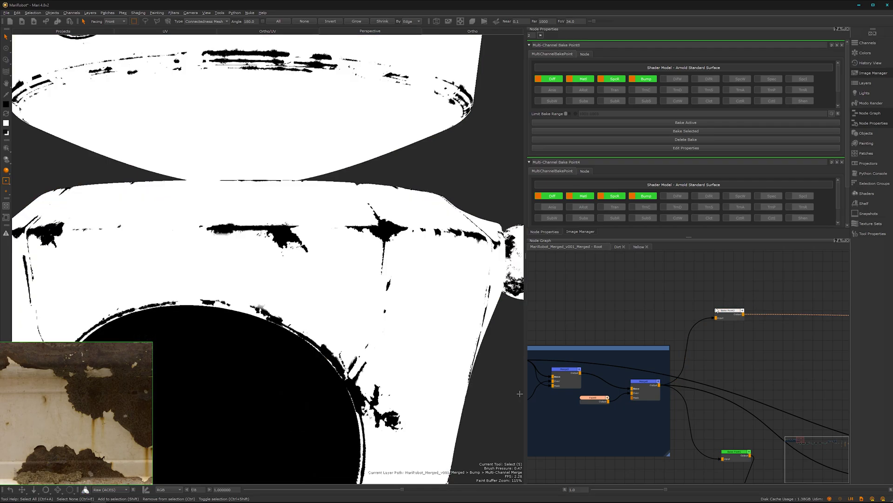
# - Open the new bake point's properties and bake the mask
pyautogui.scroll(2, 318, 293)
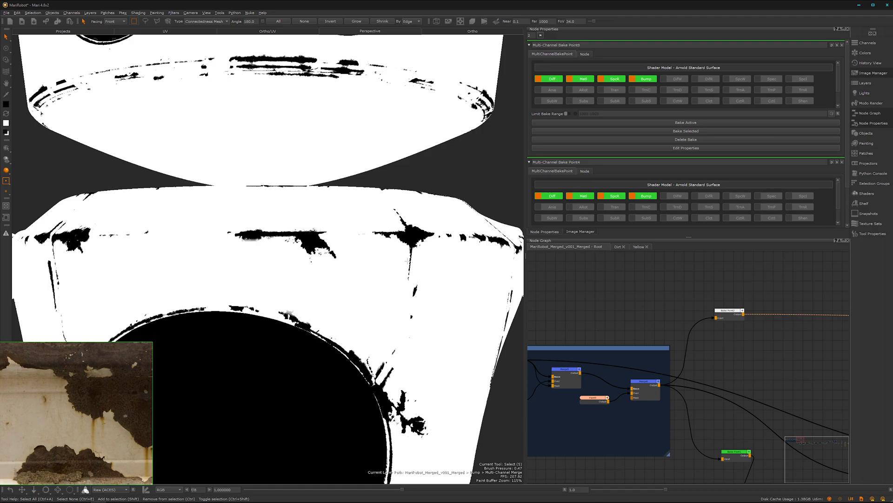
pyautogui.moveTo(740, 314); pyautogui.dragTo(737, 312)
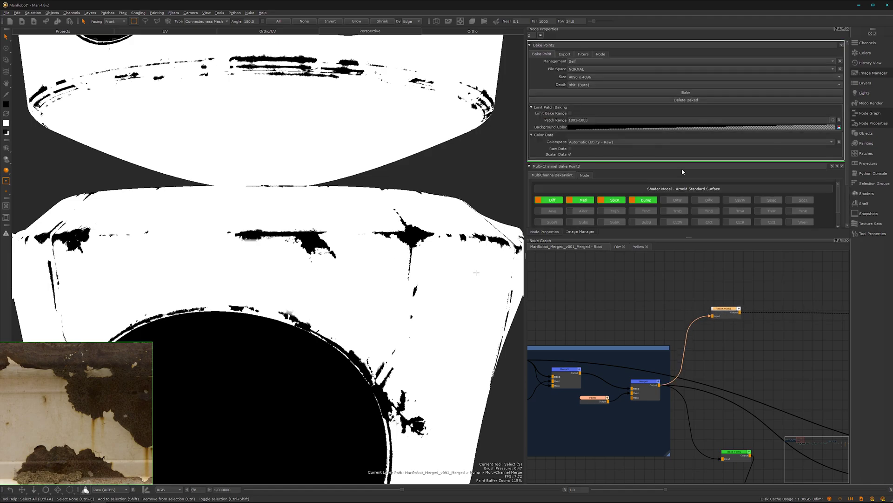
pyautogui.click(687, 93)
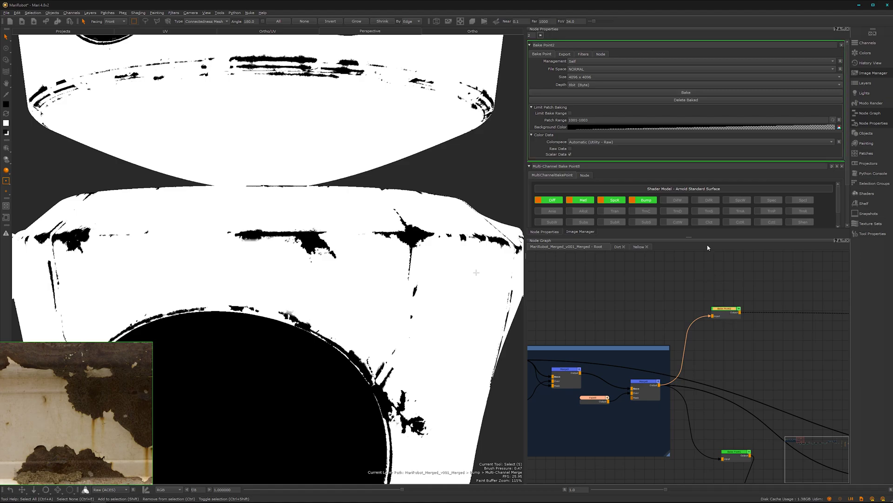
# - Apply a Gaussian filter with radius 10 to the new bake point's baked patches
pyautogui.click(582, 54)
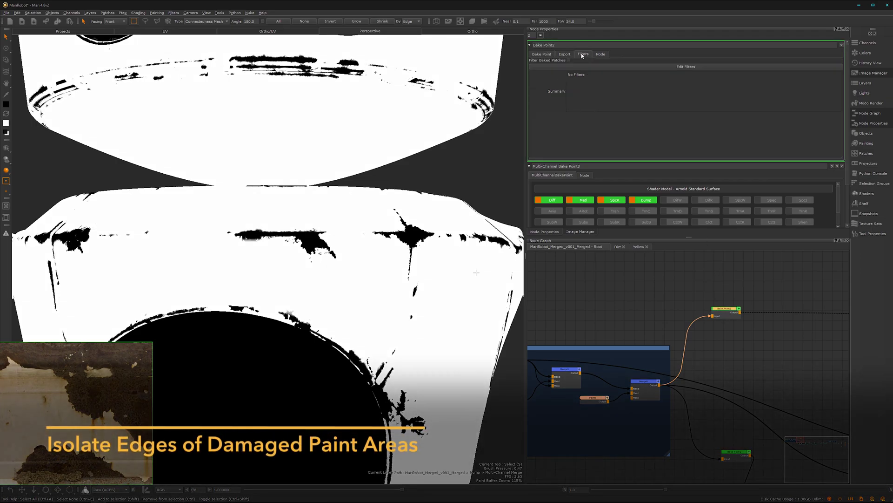
pyautogui.click(639, 68)
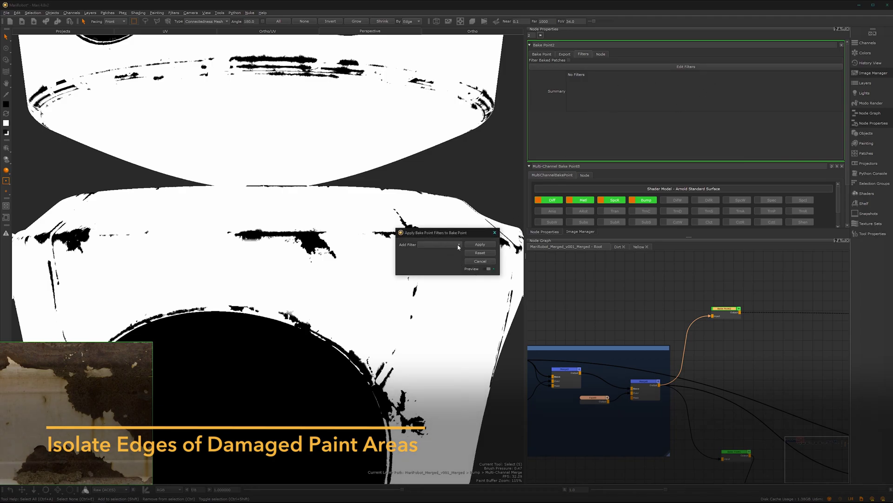
pyautogui.click(460, 244)
pyautogui.click(433, 417)
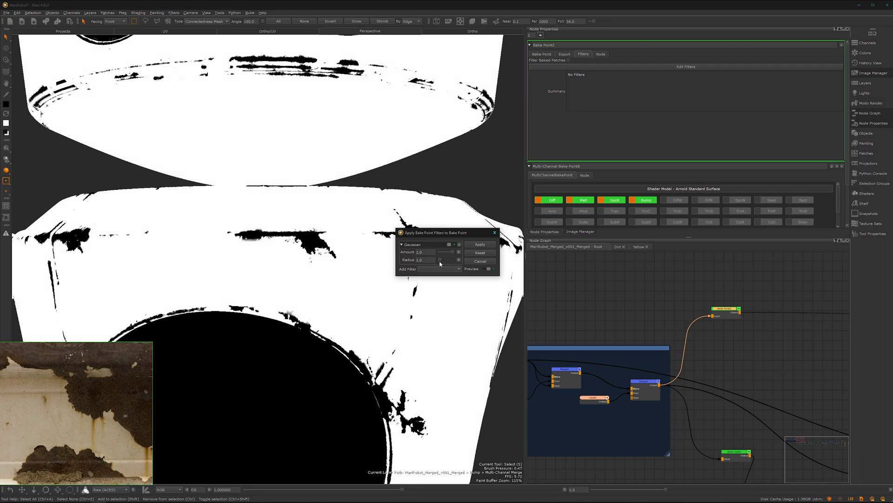
pyautogui.moveTo(443, 260); pyautogui.dragTo(442, 262)
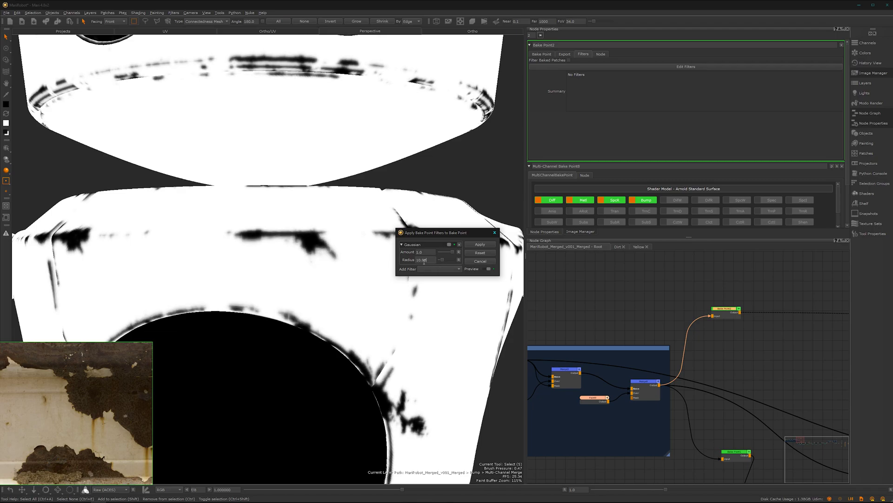
pyautogui.moveTo(427, 260); pyautogui.dragTo(415, 261)
pyautogui.write('10')
pyautogui.click(479, 244)
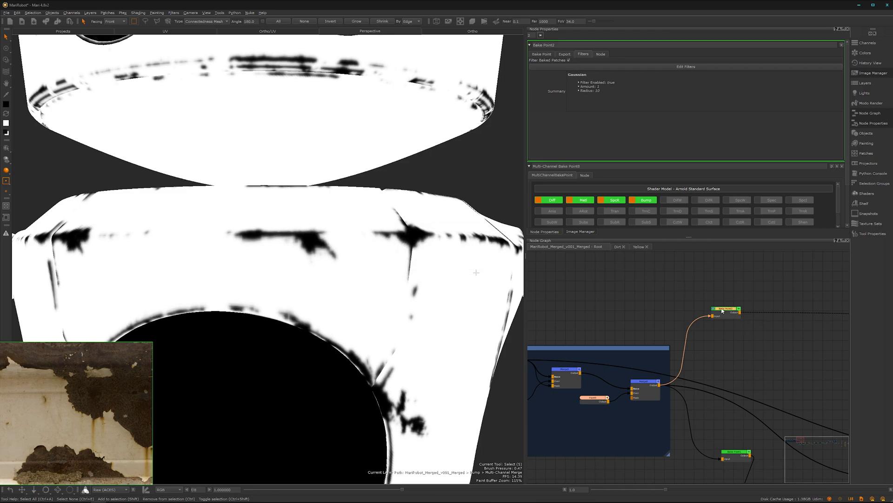
# - Add a Brightness Lookup node directly after the blurred bake point, taking the bake point's output as its input
pyautogui.moveTo(716, 308); pyautogui.dragTo(704, 304)
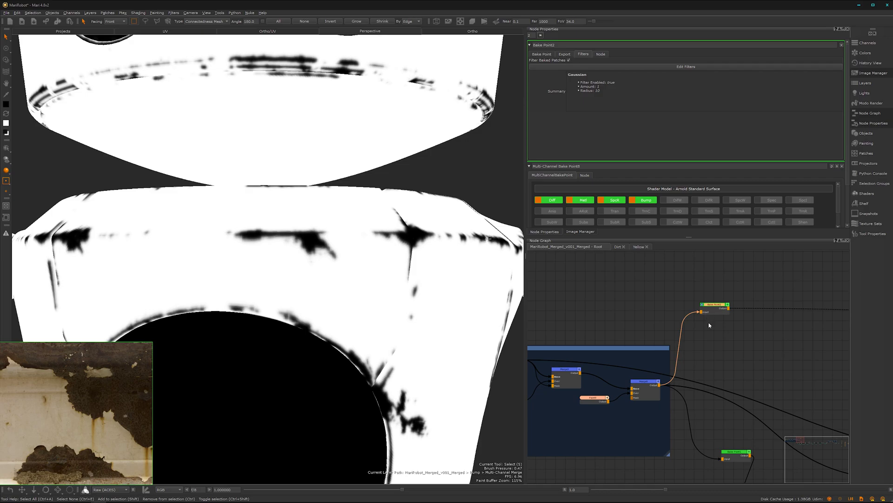
pyautogui.keyDown('alt'); pyautogui.moveTo(709, 325); pyautogui.dragTo(686, 339, button='middle'); pyautogui.keyUp('alt')
pyautogui.keyDown('alt'); pyautogui.moveTo(688, 339); pyautogui.dragTo(784, 294, button='right'); pyautogui.keyUp('alt')
pyautogui.keyDown('alt'); pyautogui.moveTo(784, 293); pyautogui.dragTo(717, 331, button='middle'); pyautogui.keyUp('alt')
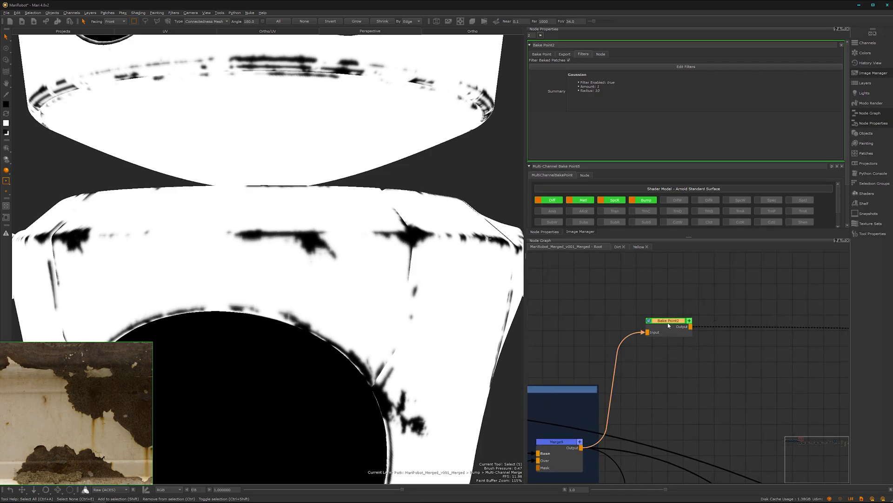
pyautogui.moveTo(669, 325); pyautogui.dragTo(665, 320)
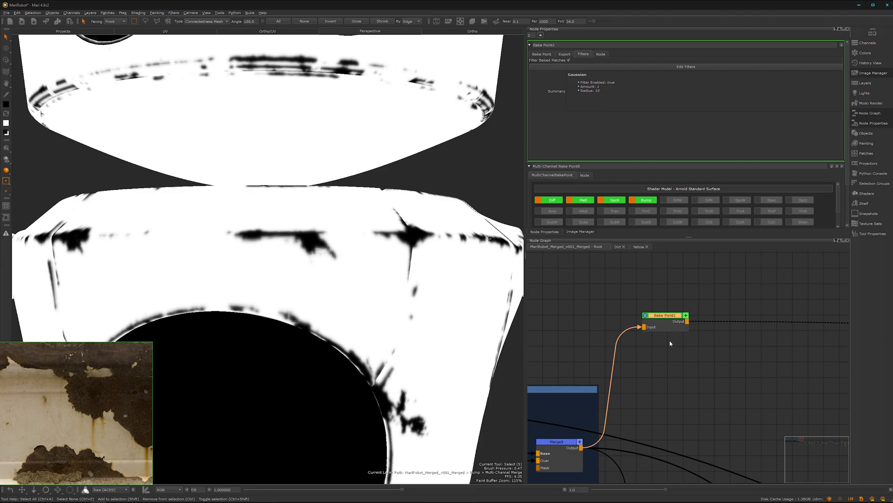
pyautogui.press('Tab')
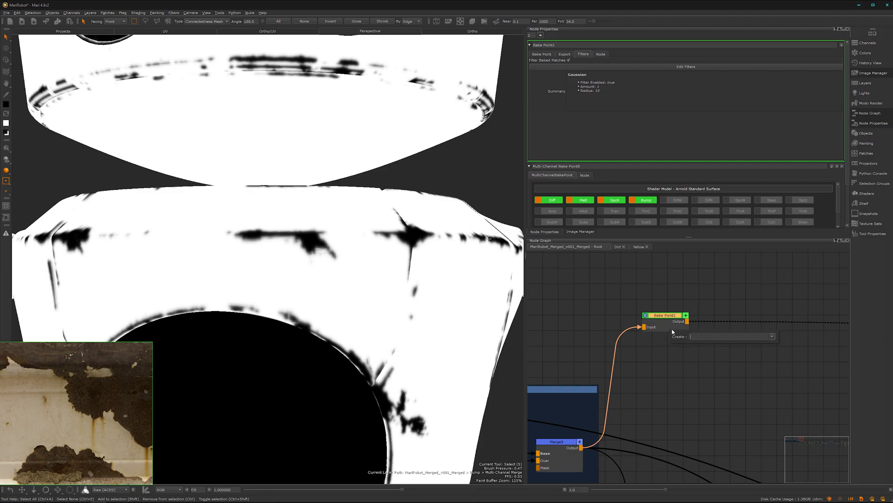
pyautogui.write('brig')
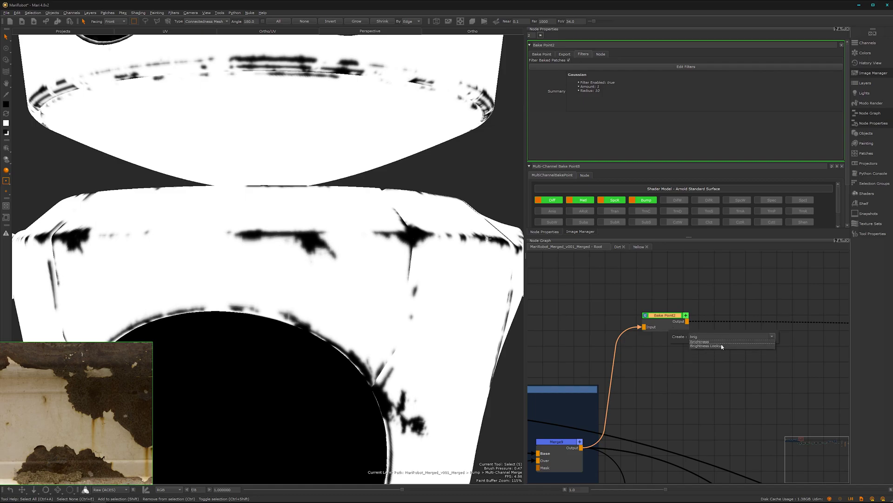
pyautogui.click(721, 346)
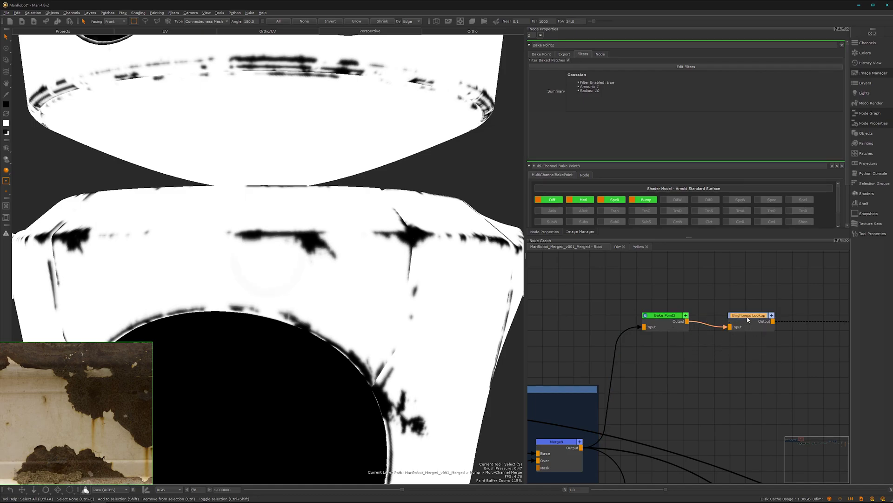
# - In the Brightness Lookup curve, drop the white end point to black and raise the upper middle point to full white
pyautogui.click(745, 315)
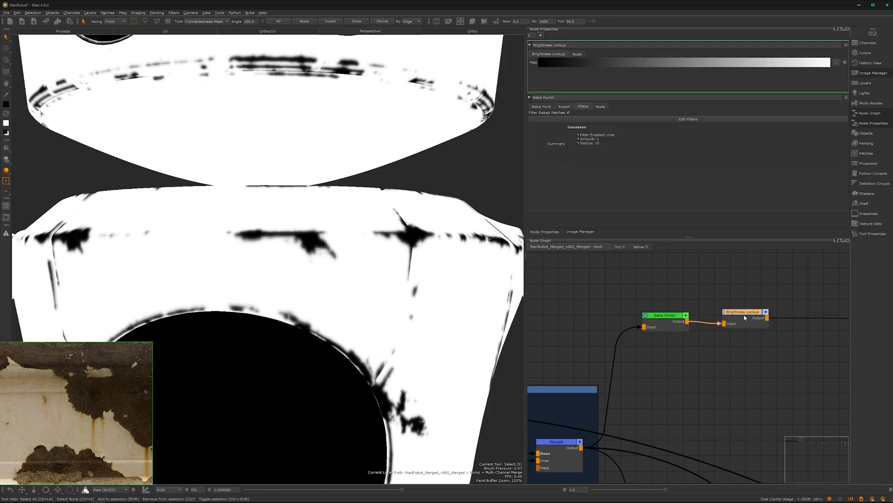
pyautogui.click(838, 63)
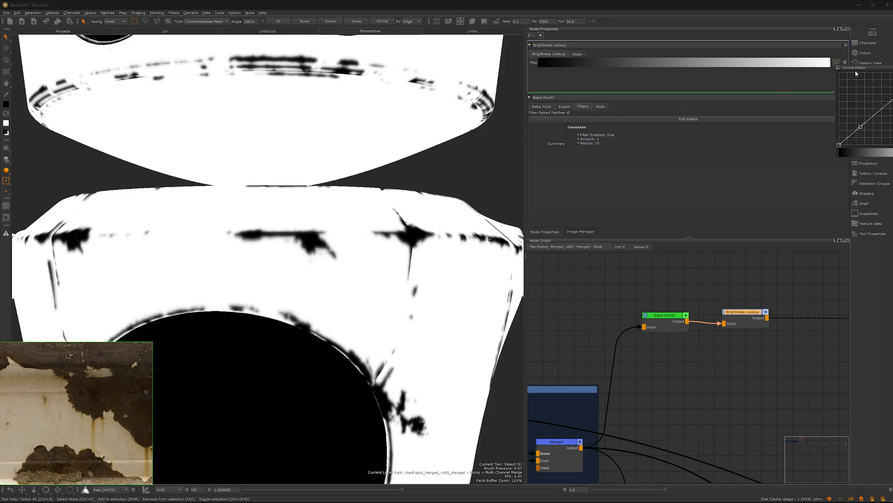
pyautogui.moveTo(760, 221); pyautogui.dragTo(434, 128)
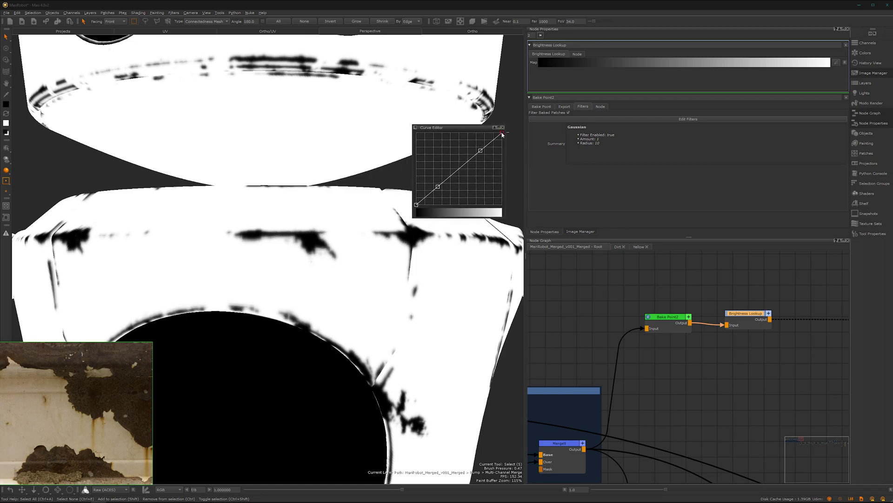
pyautogui.moveTo(501, 132); pyautogui.dragTo(496, 225)
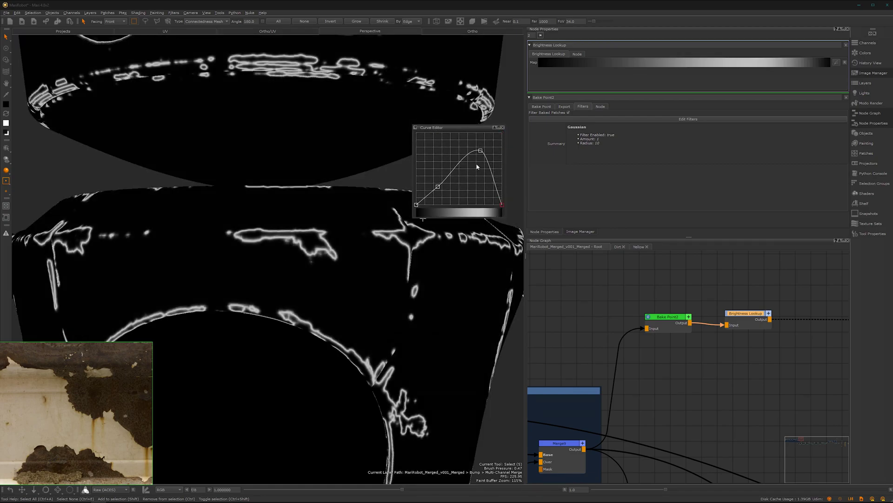
pyautogui.moveTo(481, 151); pyautogui.dragTo(478, 133)
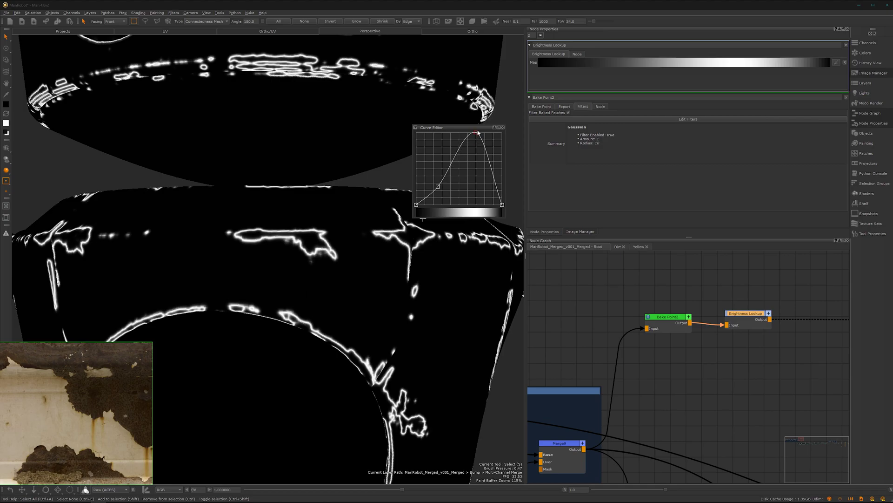
# - Adjust the curve's lower middle point for a gradual rise from black towards the peak, and close the curve editor
pyautogui.moveTo(438, 188); pyautogui.dragTo(449, 201)
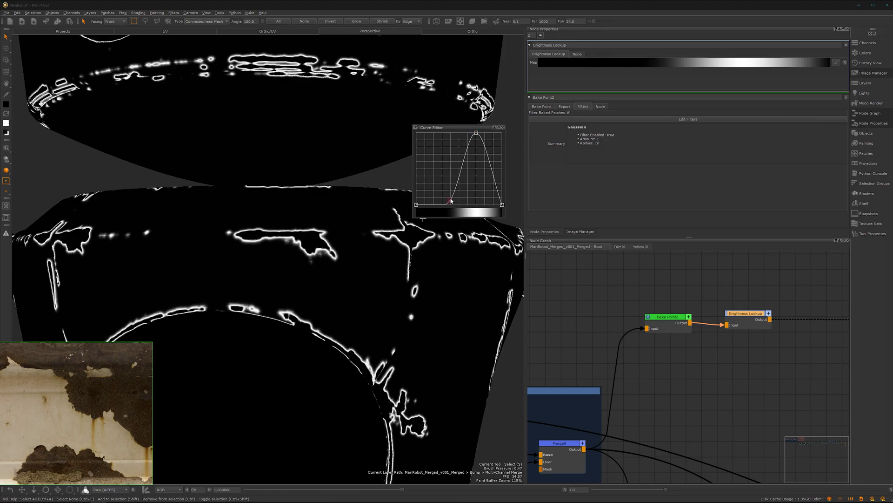
pyautogui.scroll(8, 326, 287)
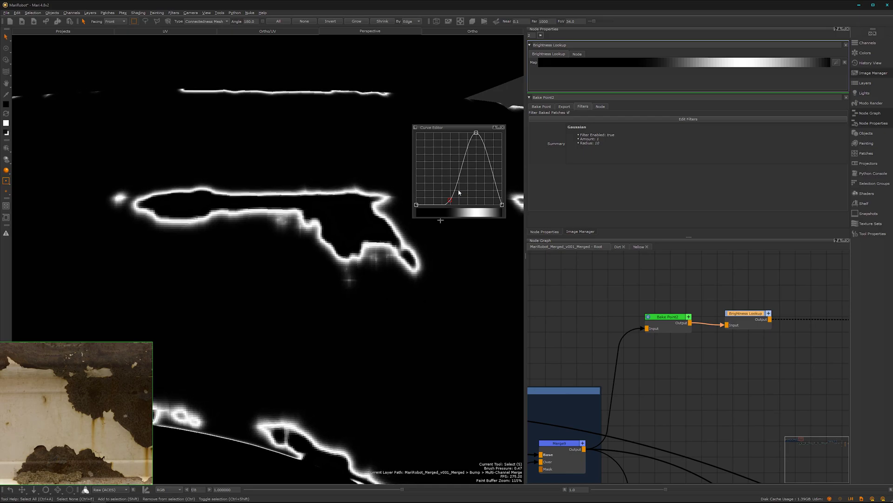
pyautogui.moveTo(449, 202); pyautogui.dragTo(448, 185)
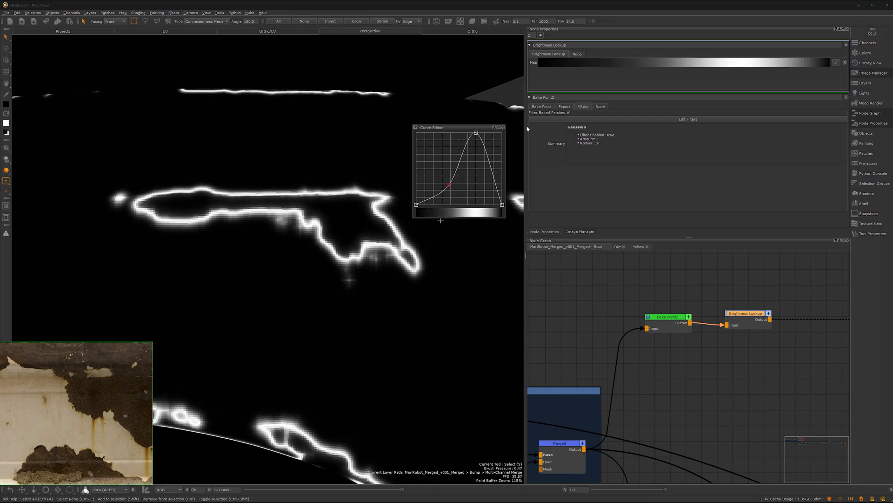
pyautogui.click(503, 127)
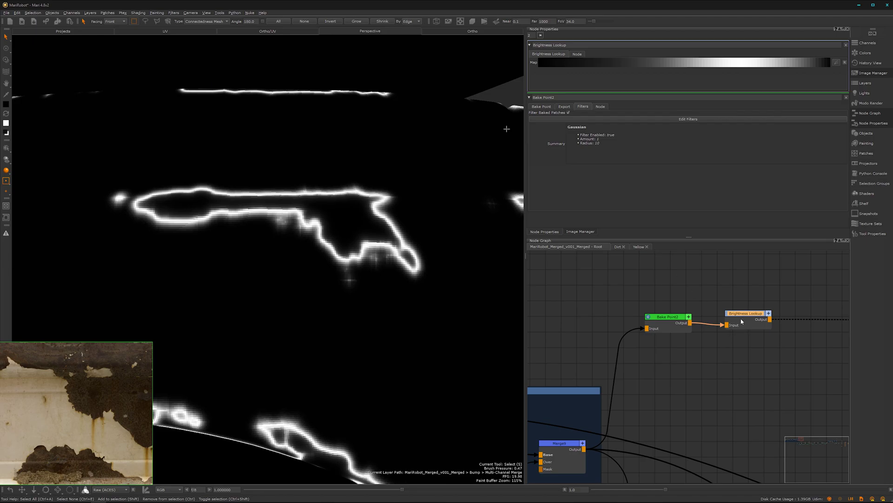
# - Try inserting an Invert node between the bake point and the Brightness Lookup
pyautogui.moveTo(742, 321); pyautogui.dragTo(771, 323)
pyautogui.click(672, 320)
pyautogui.press('Tab')
pyautogui.write('inv')
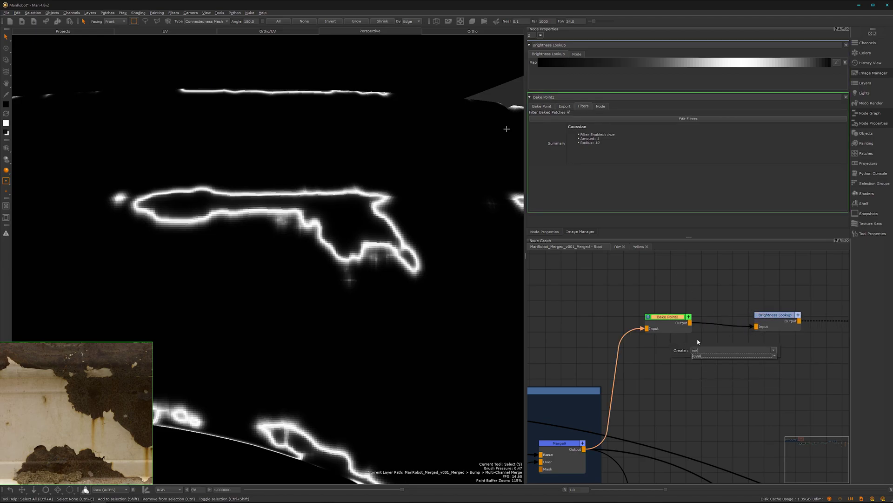
pyautogui.click(711, 357)
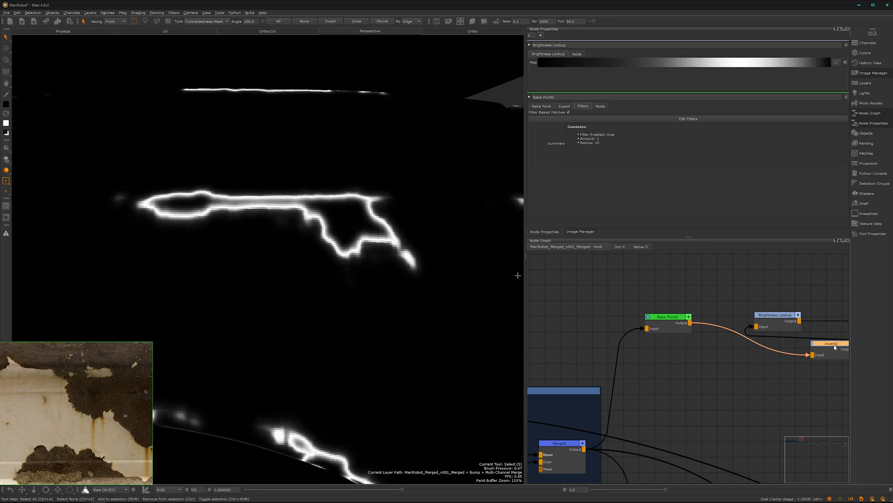
pyautogui.moveTo(835, 346); pyautogui.dragTo(759, 352)
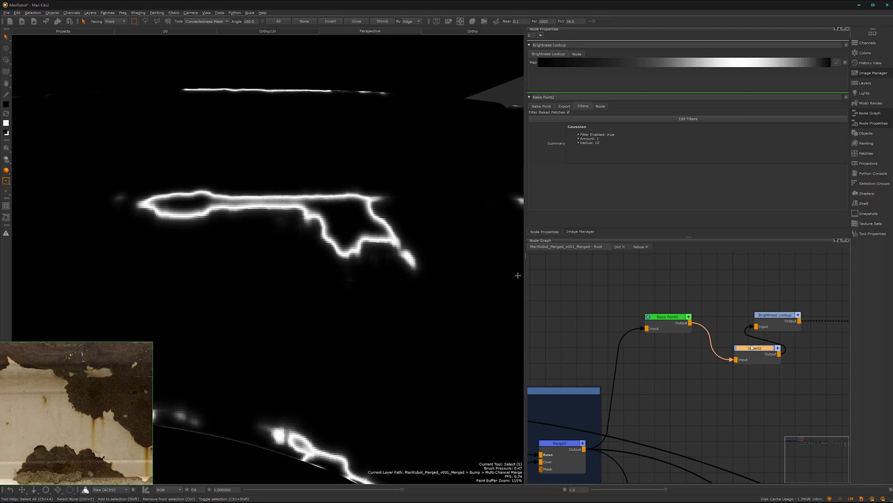
# - Delete the Invert node between the bake point and the Brightness Lookup
pyautogui.scroll(-1, 665, 378)
pyautogui.moveTo(660, 383); pyautogui.dragTo(593, 371, button='middle')
pyautogui.moveTo(690, 314); pyautogui.dragTo(733, 316)
pyautogui.moveTo(674, 340); pyautogui.dragTo(657, 317)
pyautogui.moveTo(668, 289); pyautogui.dragTo(667, 345)
pyautogui.press('Delete')
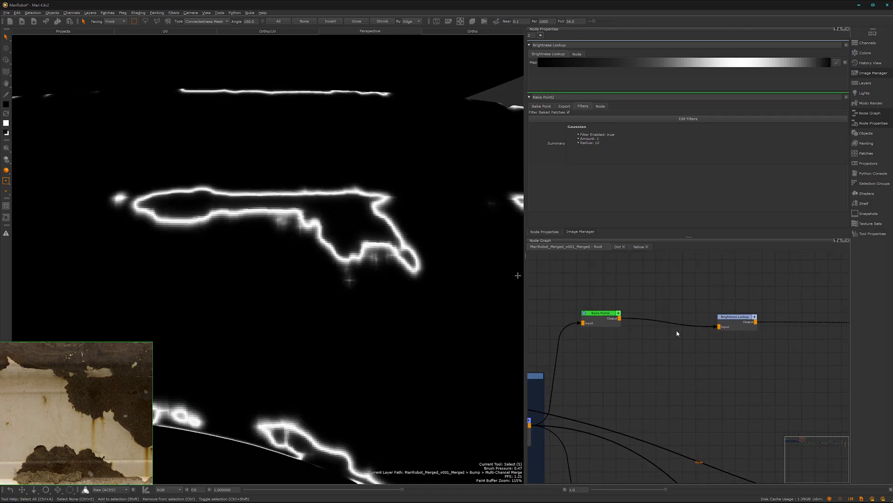
# - Shift the Brightness Lookup curve's white peak closer to the middle and fine-tune its lower point to widen the edge band
pyautogui.moveTo(739, 318); pyautogui.dragTo(698, 313)
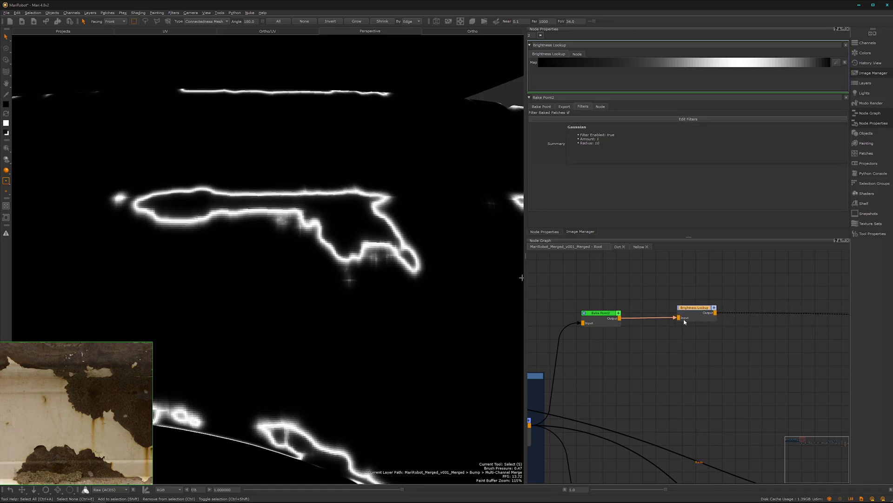
pyautogui.click(835, 64)
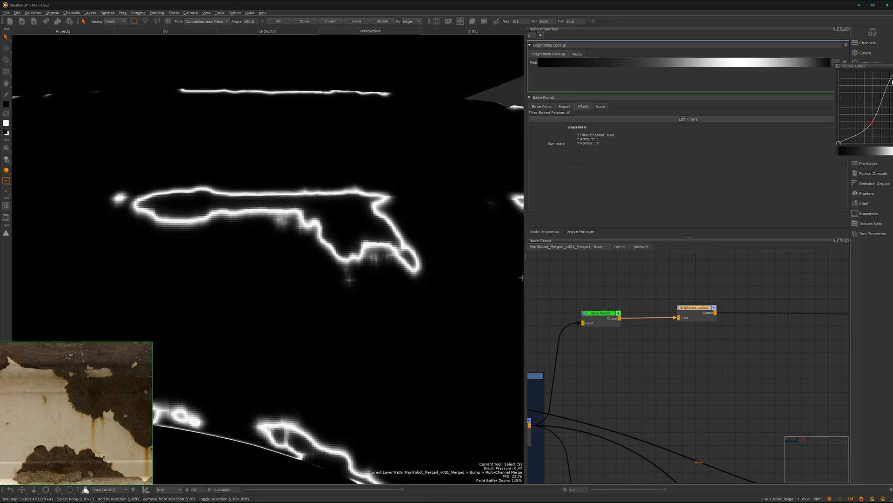
pyautogui.moveTo(883, 68); pyautogui.dragTo(449, 159)
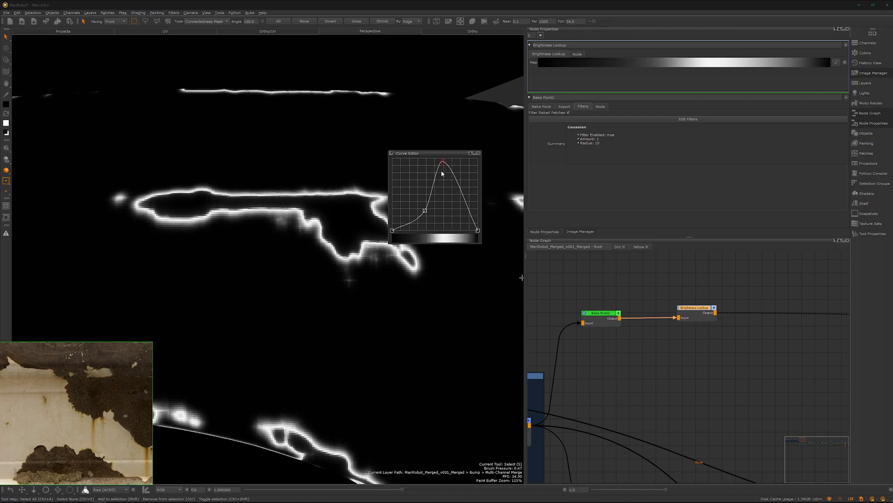
pyautogui.moveTo(424, 212); pyautogui.dragTo(421, 213)
pyautogui.click(479, 153)
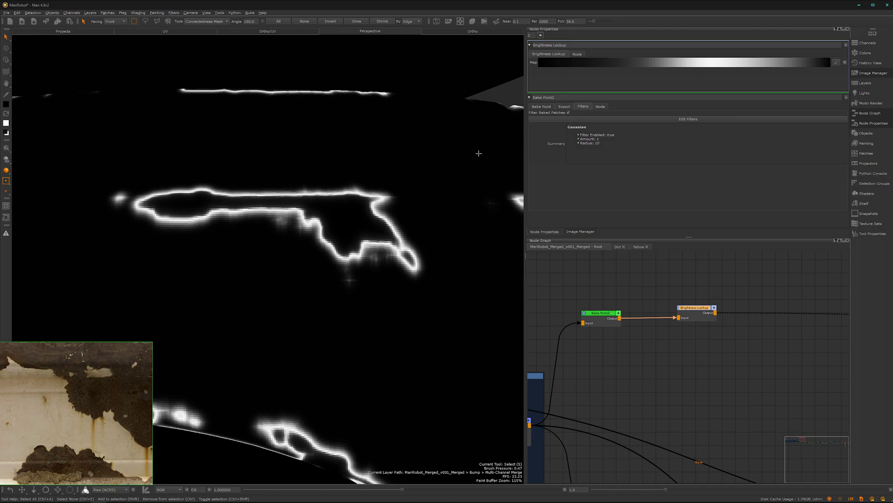
# - Add a Merge node after the Brightness Lookup, with the lookup's output feeding its Base input
pyautogui.moveTo(699, 308); pyautogui.dragTo(692, 298)
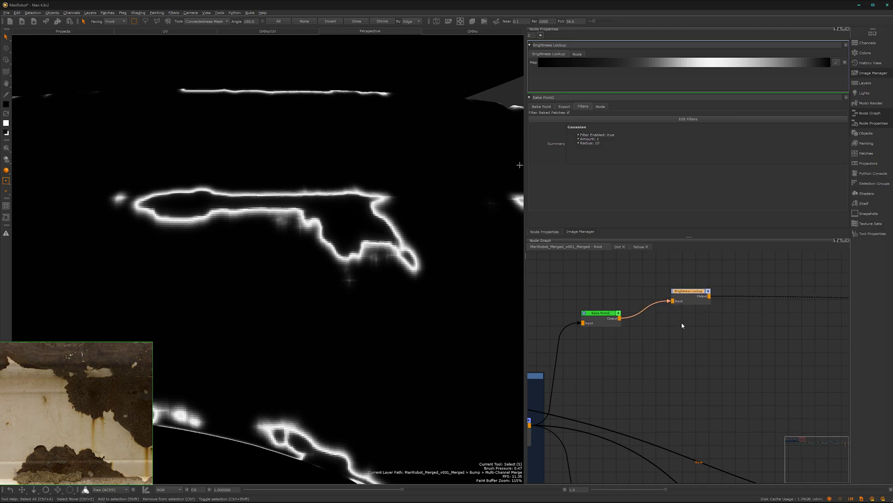
pyautogui.press('m')
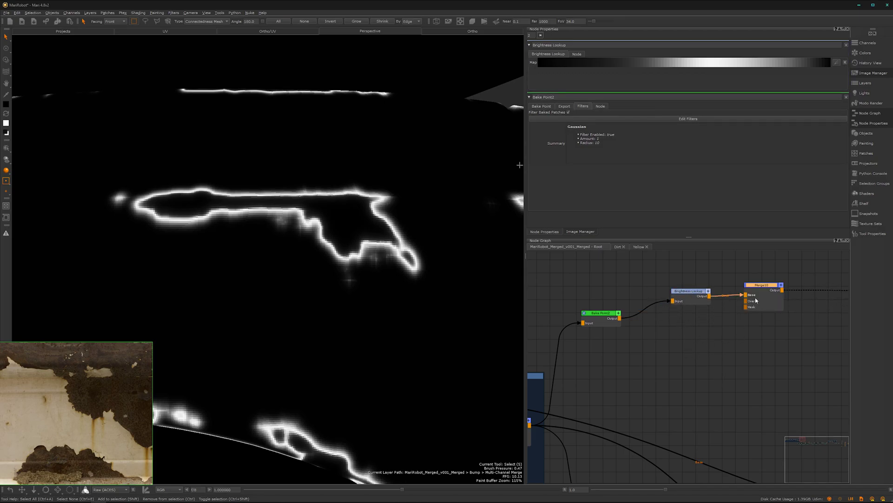
pyautogui.moveTo(762, 289); pyautogui.dragTo(765, 308)
# - Connect the unblurred mask from the backdrop's final Merge node to the new Merge's Over input, in place of the bake point
pyautogui.click(620, 321)
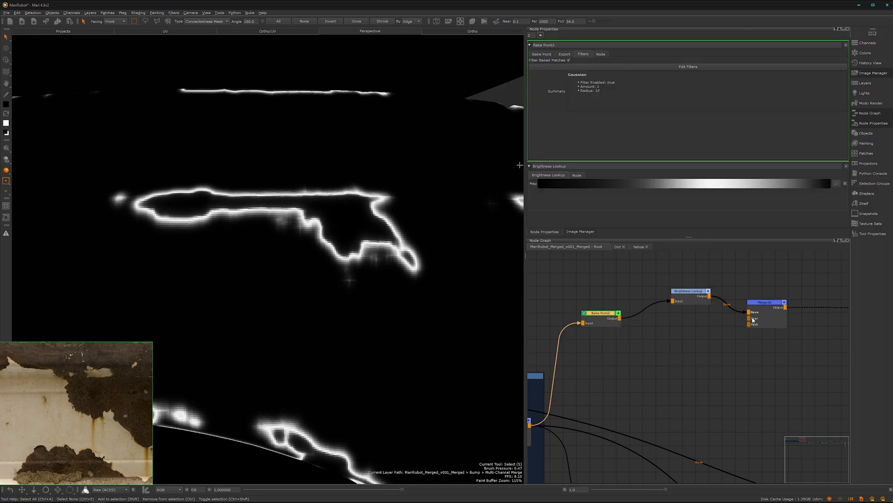
pyautogui.moveTo(620, 321); pyautogui.dragTo(751, 309)
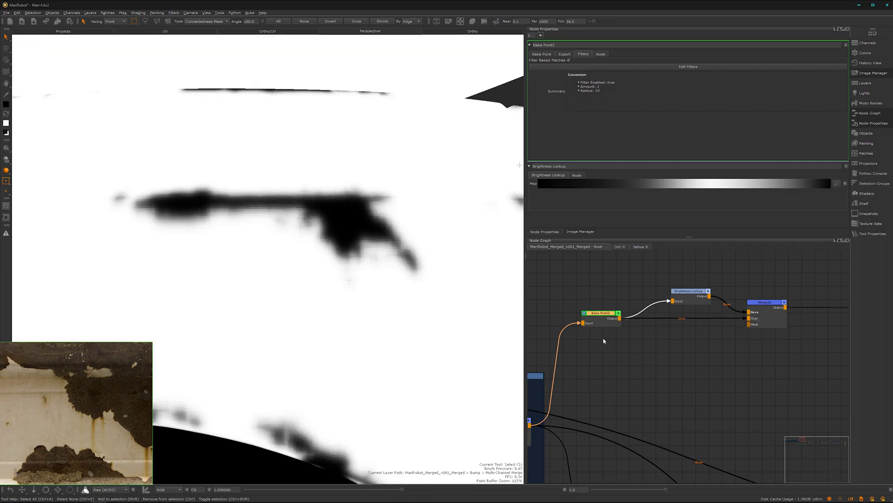
pyautogui.click(615, 316)
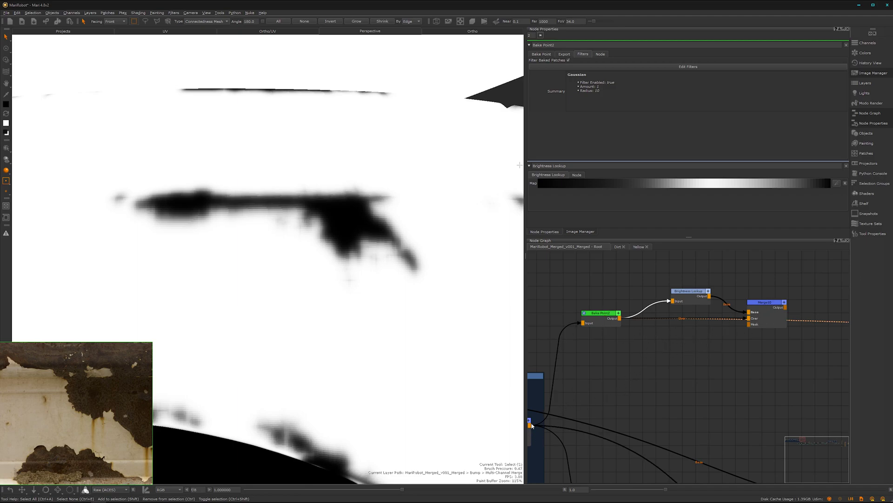
pyautogui.moveTo(532, 425); pyautogui.dragTo(758, 318)
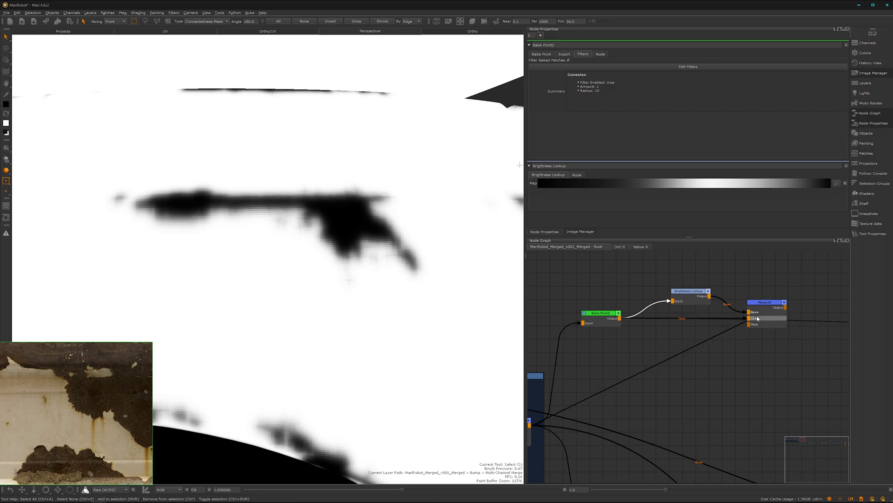
pyautogui.press('Tab')
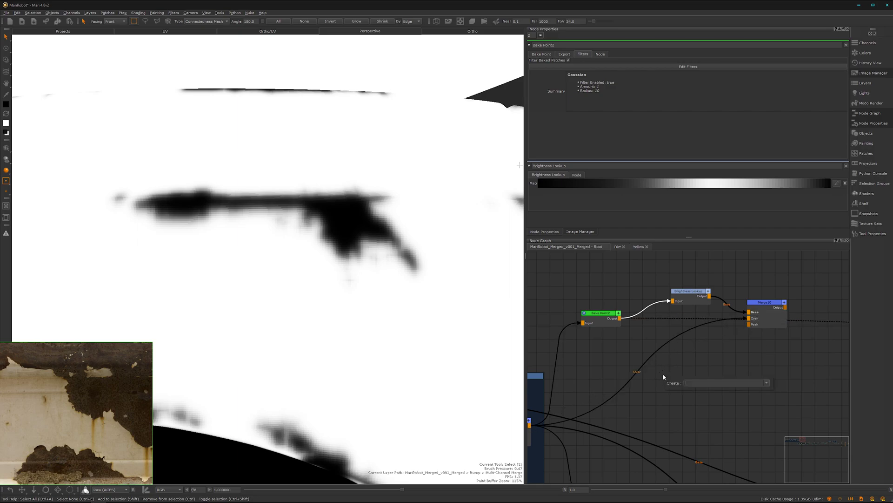
pyautogui.write('inv')
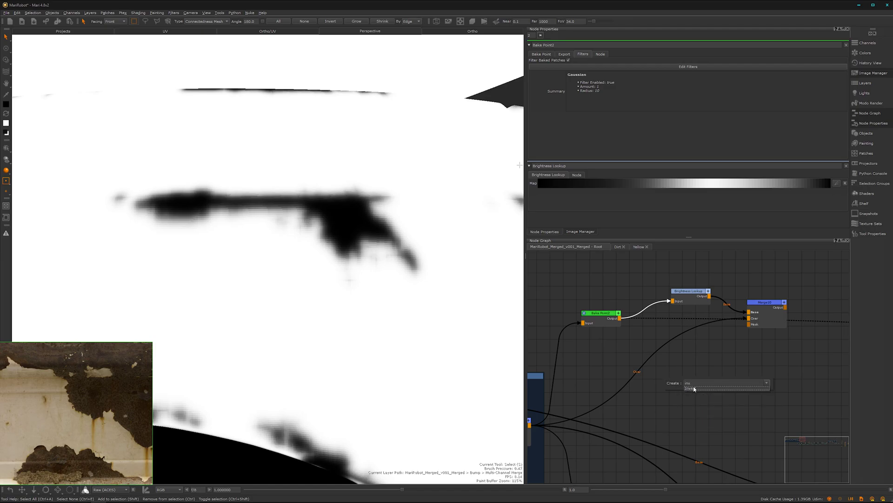
pyautogui.click(693, 388)
pyautogui.click(684, 378)
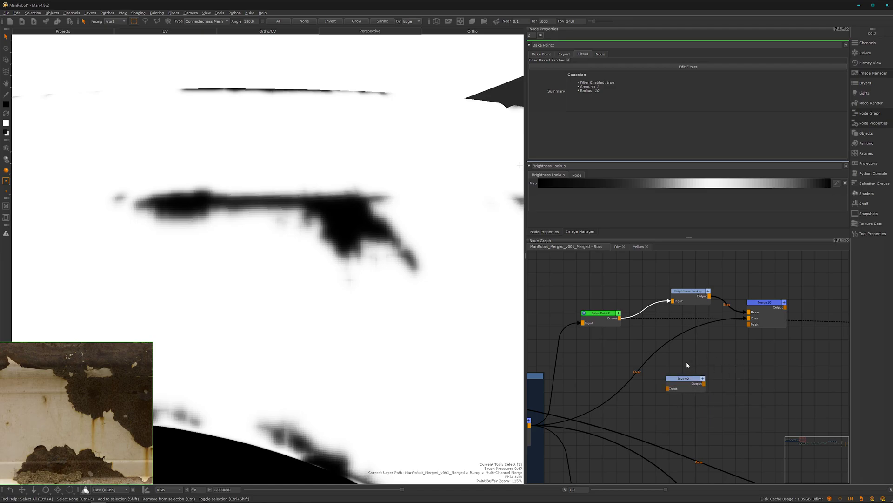
pyautogui.press('Delete')
# - Set the blend mode of the Merge combining the Brightness Lookup and the unblurred mask to Multiply
pyautogui.click(764, 307)
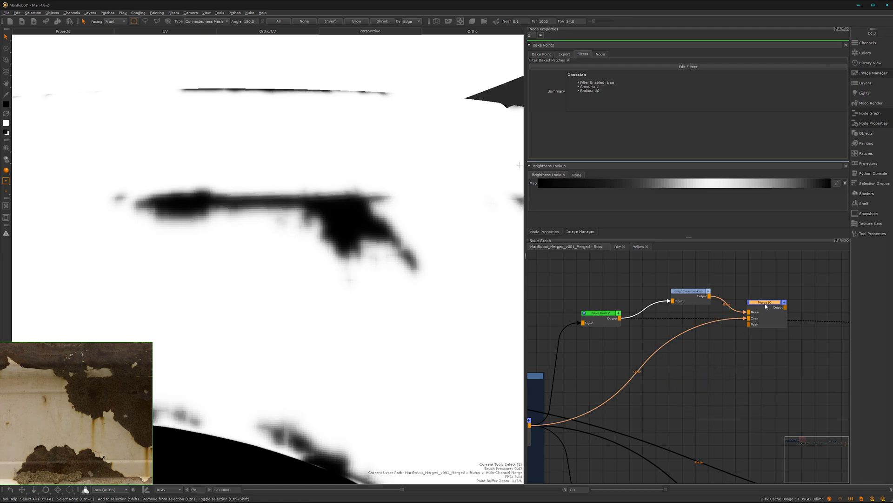
pyautogui.click(769, 306)
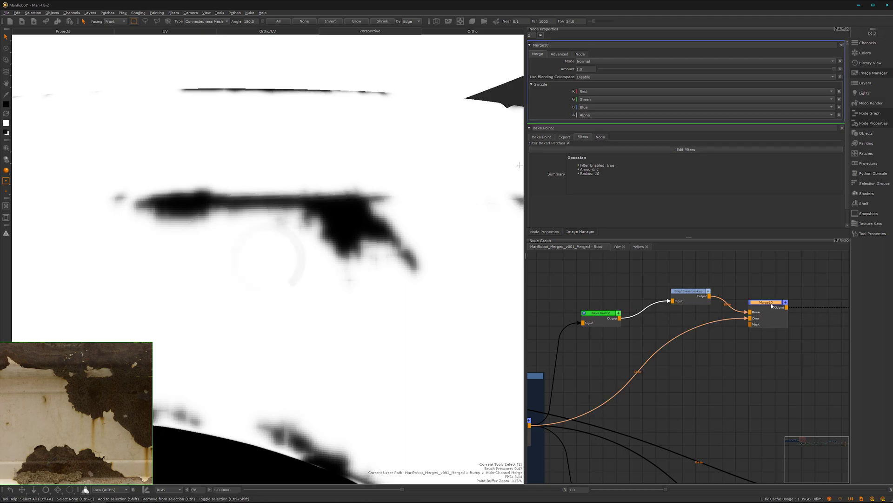
pyautogui.click(745, 63)
pyautogui.moveTo(773, 84)
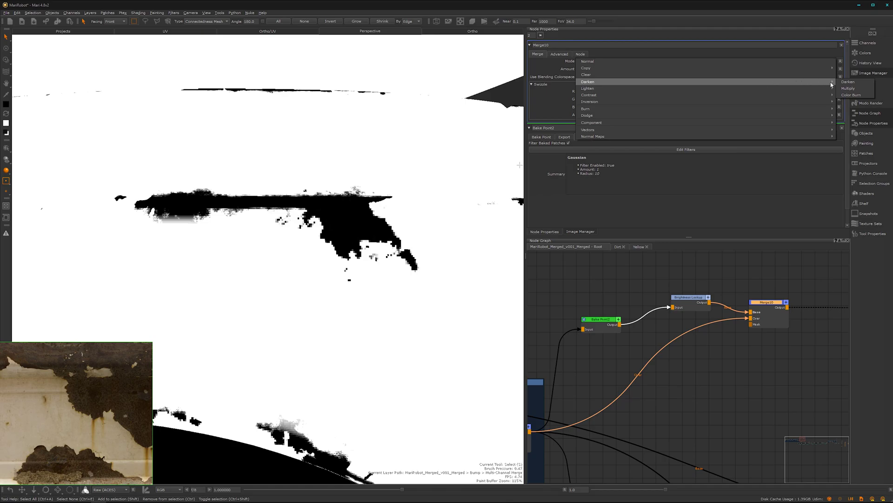
pyautogui.click(848, 88)
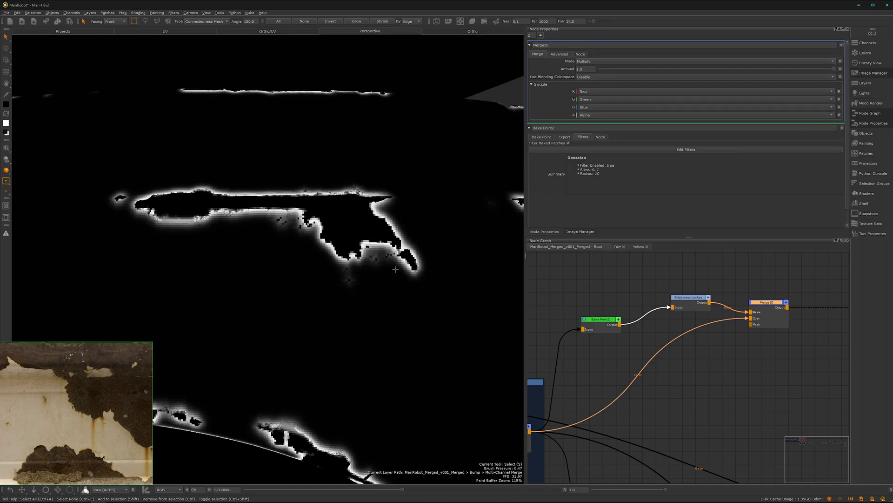
pyautogui.keyDown('alt'); pyautogui.moveTo(354, 226); pyautogui.dragTo(358, 204, button='right'); pyautogui.keyUp('alt')
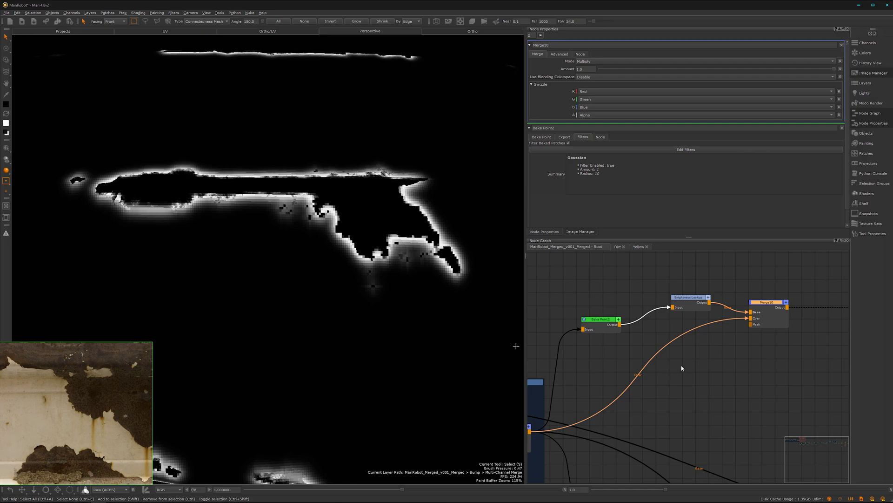
# - Add a second Merge node after the Multiply Merge and space it out farther along the chain
pyautogui.scroll(-3, 703, 379)
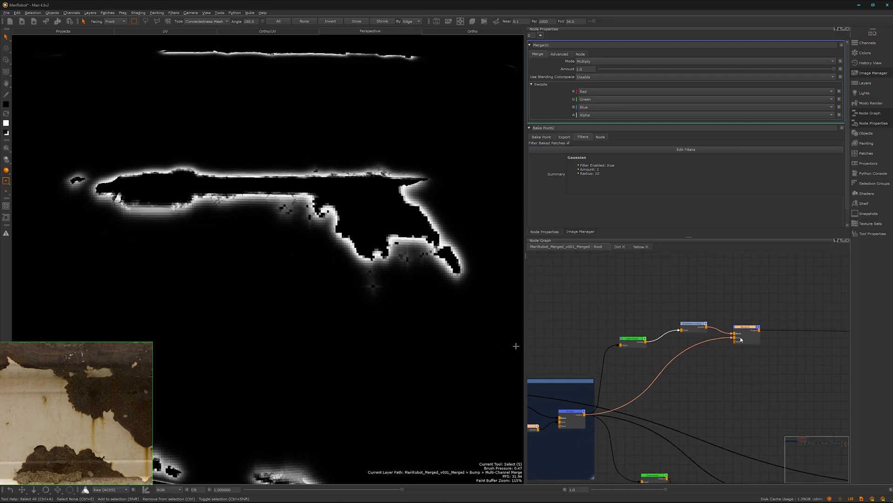
pyautogui.moveTo(742, 330); pyautogui.dragTo(758, 336)
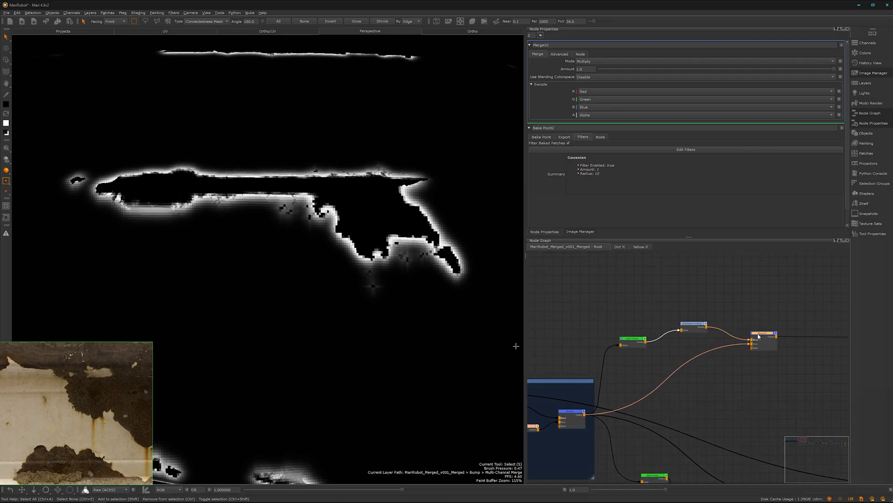
pyautogui.moveTo(758, 337); pyautogui.dragTo(650, 342, button='middle')
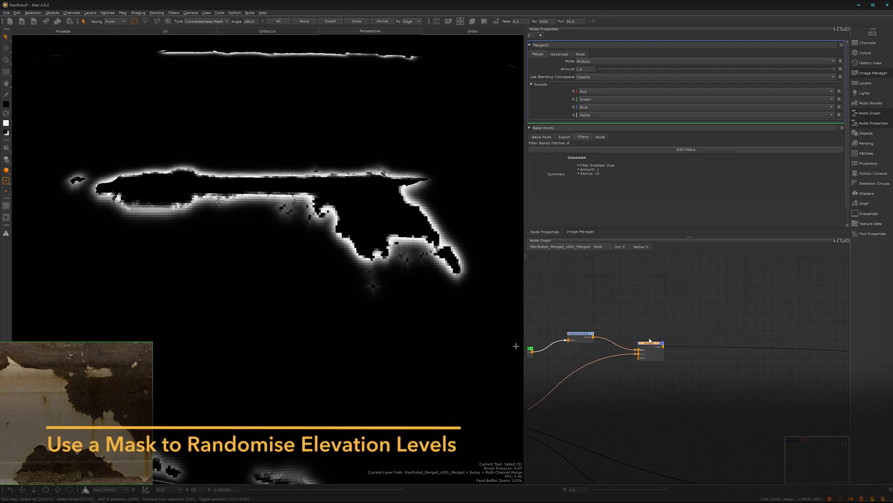
pyautogui.press('m')
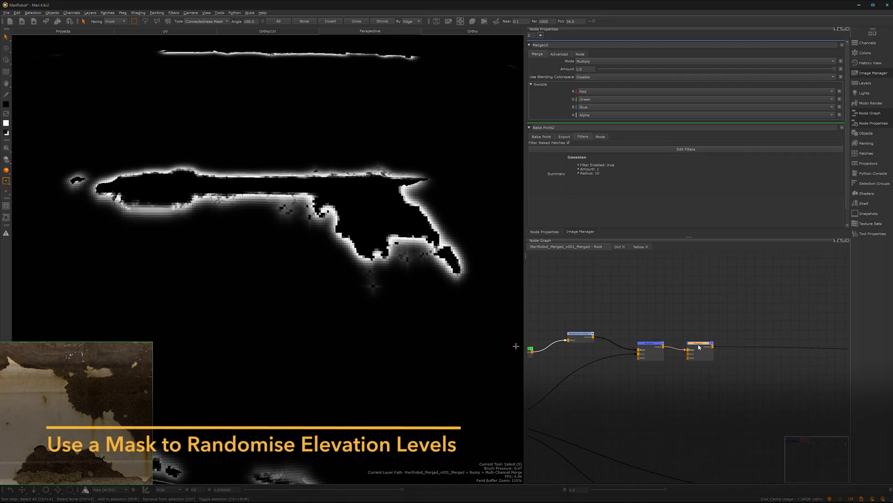
pyautogui.moveTo(700, 346); pyautogui.dragTo(721, 350)
pyautogui.click(641, 332)
# - Feed the black-and-white blotchy grunge image from the Image Manager into the second Merge's Over input and set that Merge to Multiply
pyautogui.click(582, 232)
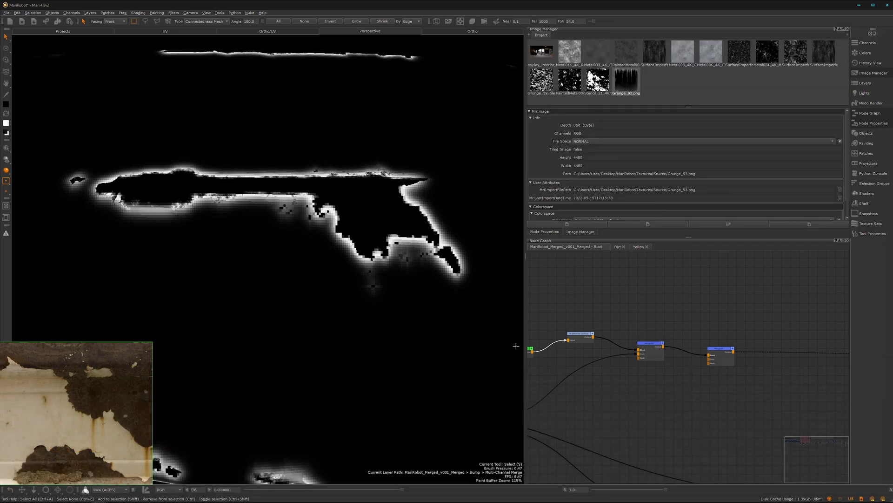
pyautogui.moveTo(598, 79); pyautogui.dragTo(708, 359)
pyautogui.click(718, 351)
pyautogui.doubleClick(718, 352)
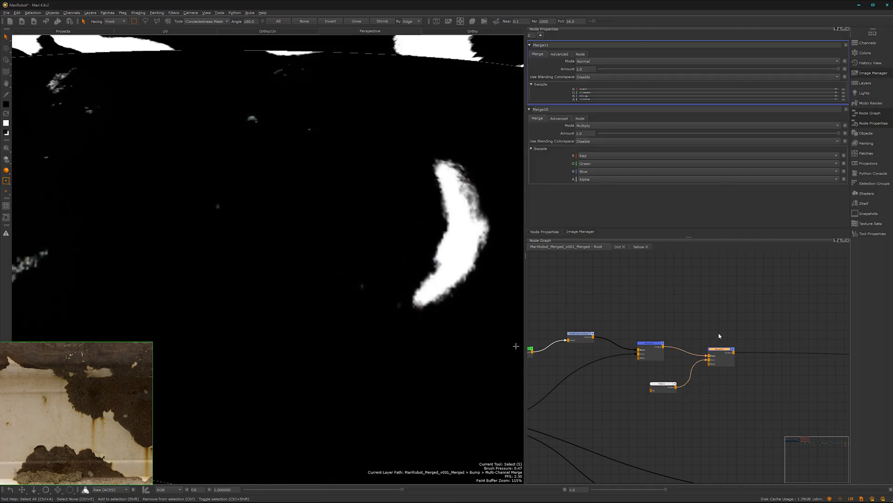
pyautogui.click(635, 61)
pyautogui.moveTo(797, 82)
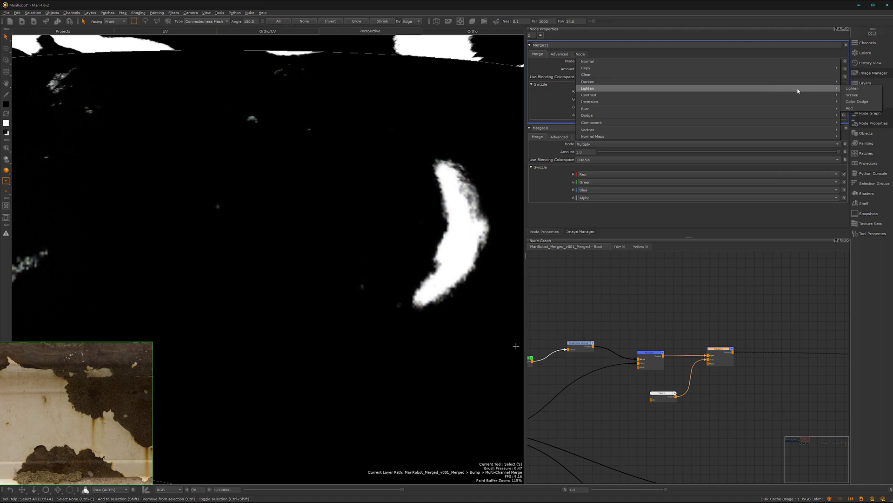
pyautogui.click(852, 88)
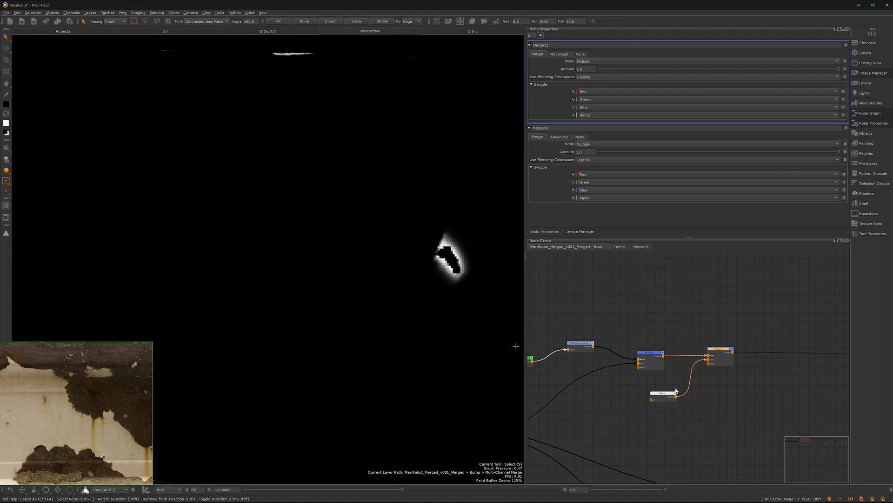
# - Set the Tiled grunge node's U Repeat and V Repeat to 4
pyautogui.moveTo(667, 399); pyautogui.dragTo(669, 401)
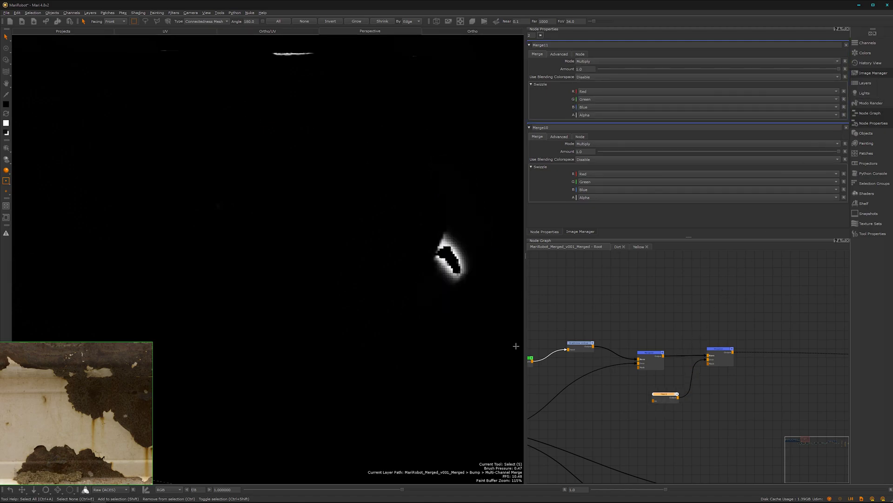
pyautogui.doubleClick(663, 393)
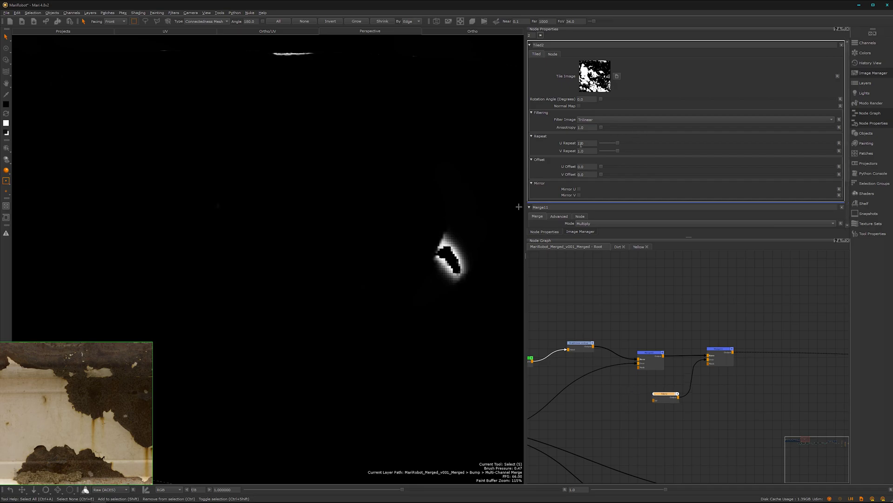
pyautogui.doubleClick(581, 144)
pyautogui.doubleClick(579, 151)
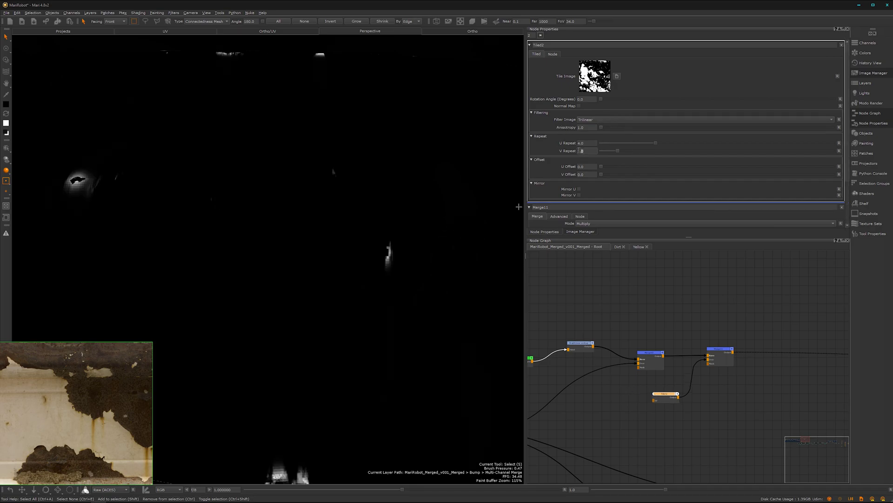
pyautogui.write('4')
pyautogui.press('Return')
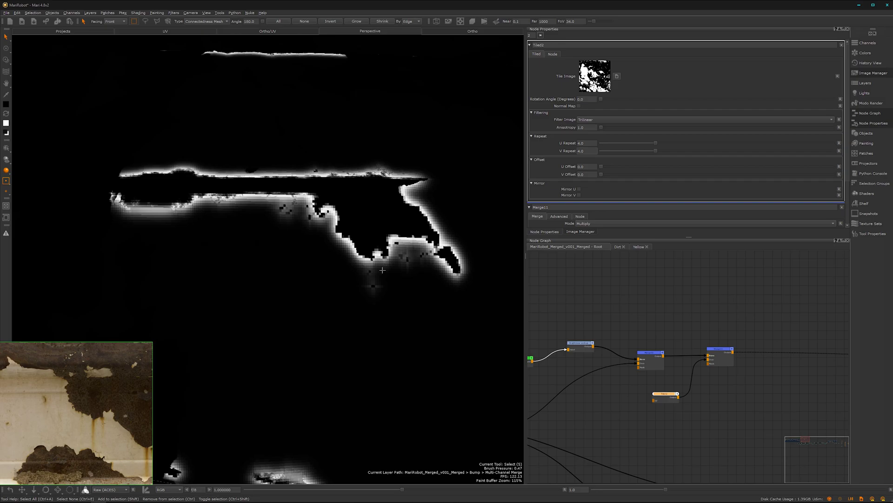
# - Increase the Tiled grunge node's U Repeat and V Repeat to 5
pyautogui.keyDown('ctrl'); pyautogui.keyDown('alt'); pyautogui.moveTo(287, 275); pyautogui.dragTo(349, 276); pyautogui.keyUp('alt'); pyautogui.keyUp('ctrl')
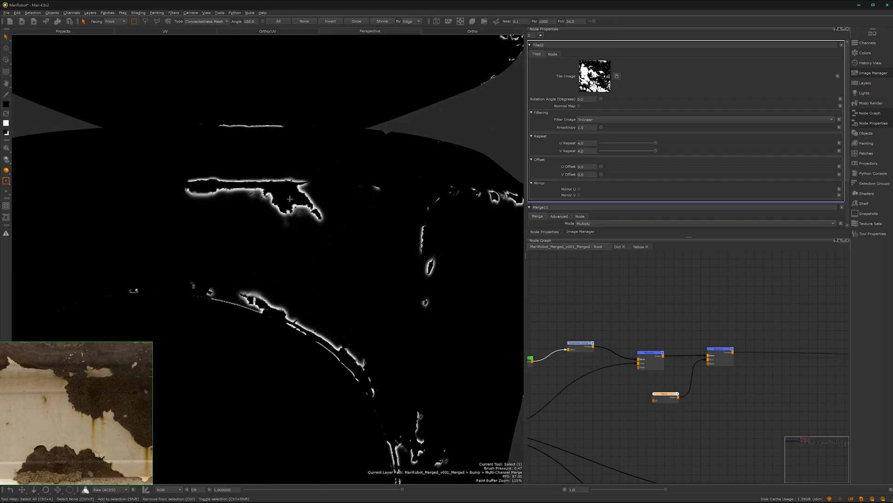
pyautogui.click(587, 144)
pyautogui.write('5')
pyautogui.press('Tab')
pyautogui.press('Return')
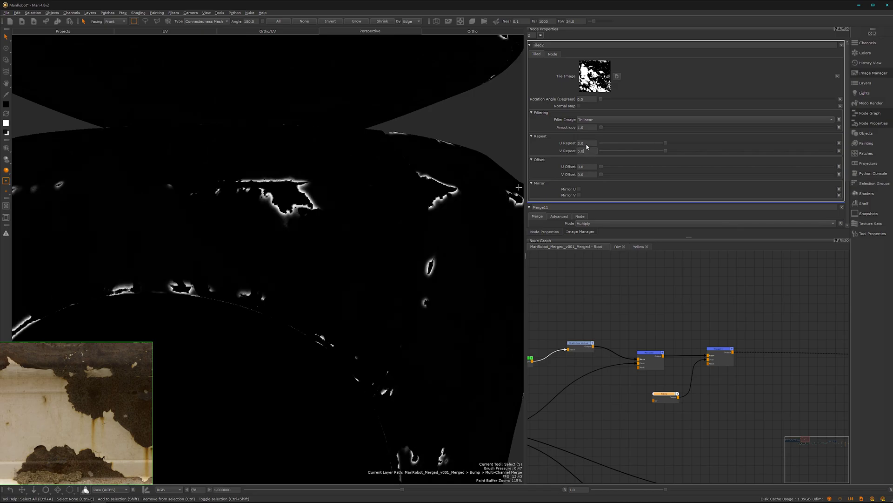
# - Raise the Tiled grunge node's U Repeat to 6
pyautogui.keyDown('alt'); pyautogui.moveTo(281, 333); pyautogui.dragTo(283, 253, button='middle'); pyautogui.keyUp('alt')
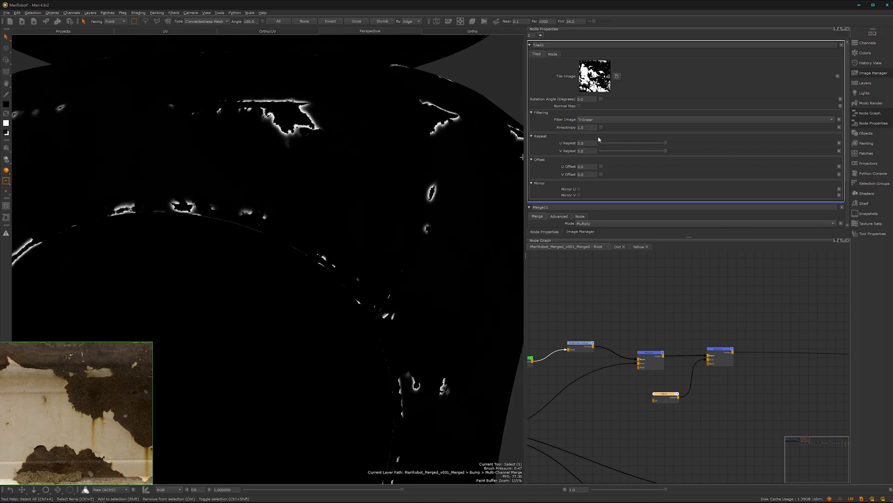
pyautogui.click(585, 143)
pyautogui.write('6')
pyautogui.press('Return')
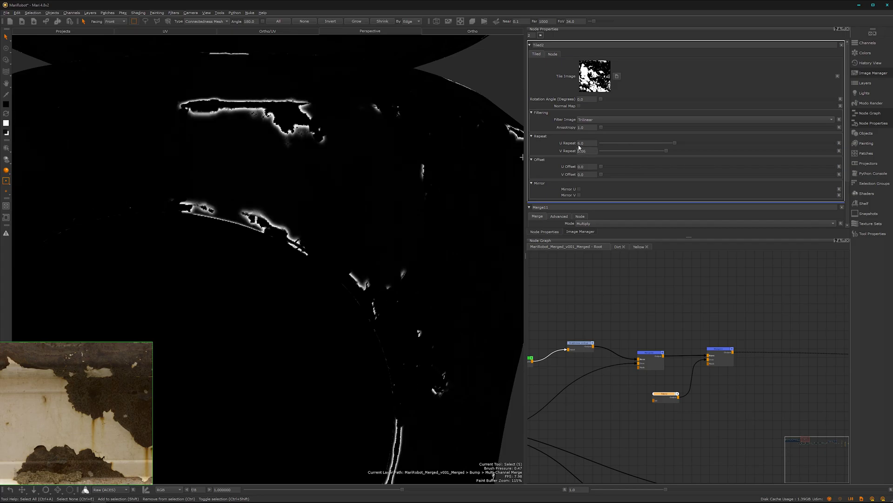
# - Add a Cloud node with a Size of 0.467 and connect it to the second Merge's Over input in place of the Tiled node
pyautogui.click(668, 435)
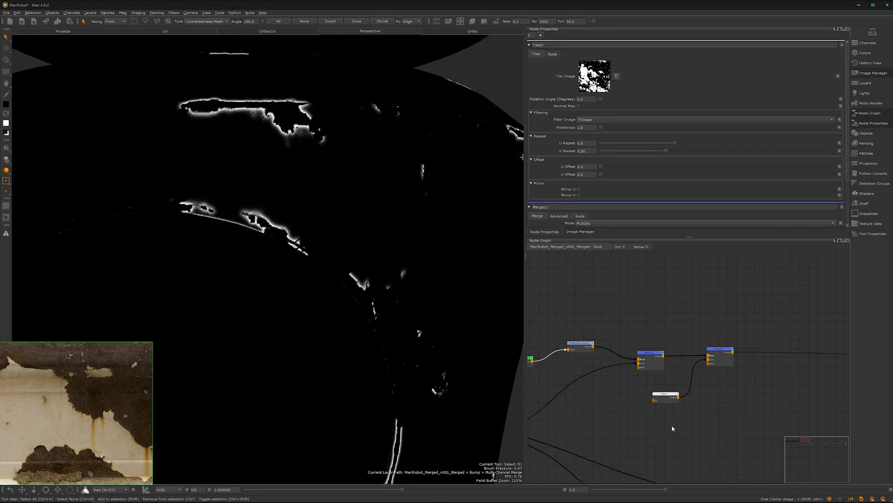
pyautogui.press('Tab')
pyautogui.write('clo')
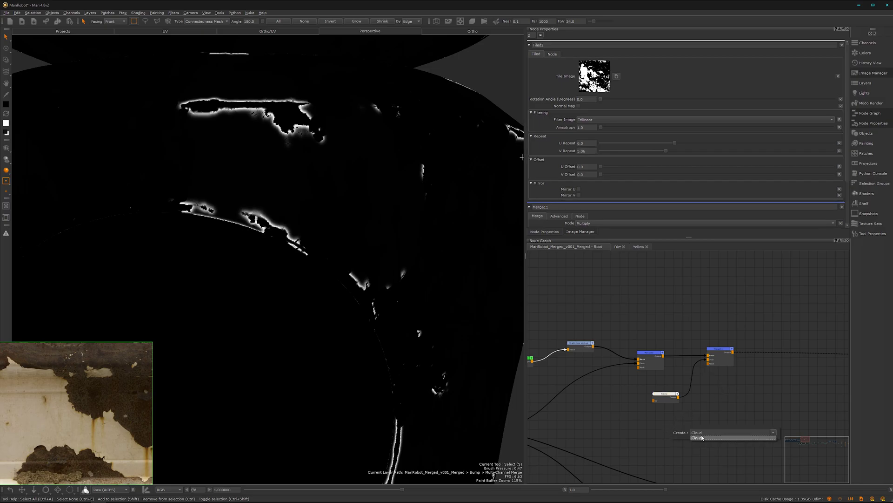
pyautogui.click(703, 438)
pyautogui.moveTo(698, 431); pyautogui.dragTo(708, 360)
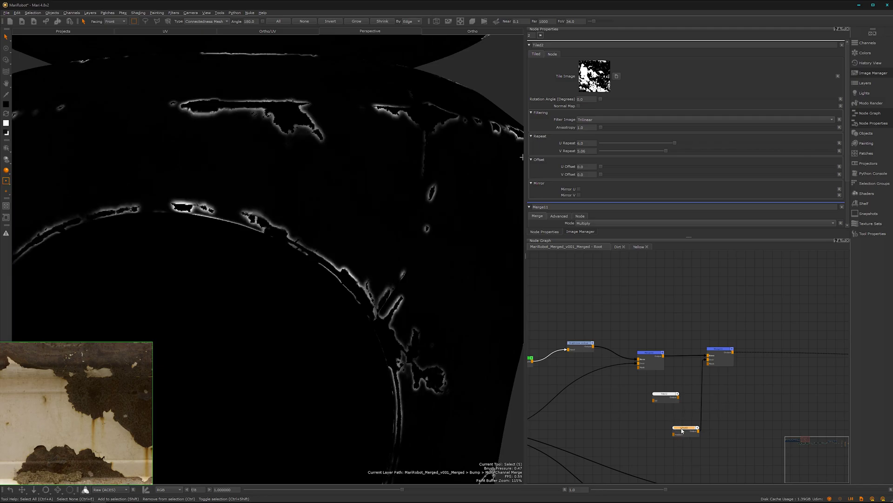
pyautogui.moveTo(679, 431); pyautogui.dragTo(671, 428)
pyautogui.moveTo(644, 62); pyautogui.dragTo(636, 62)
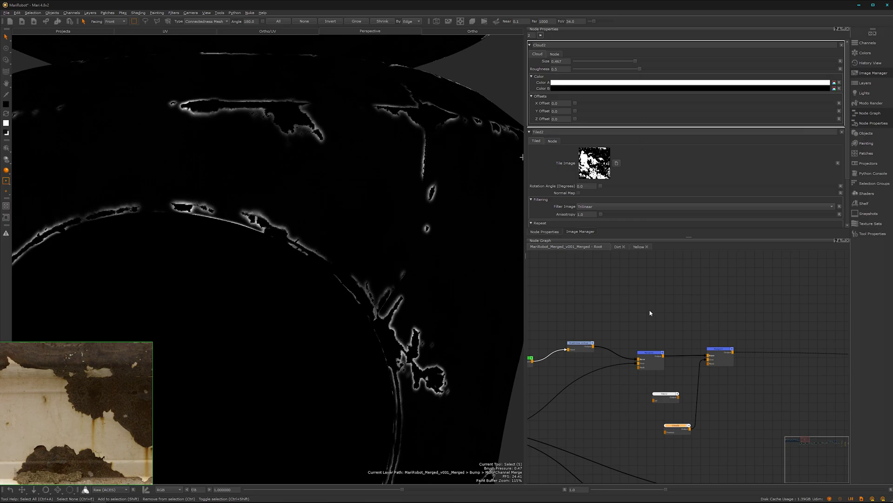
# - Insert a Levels node between the Cloud node and the second Merge's Over input, and open its properties
pyautogui.press('Tab')
pyautogui.write('leve')
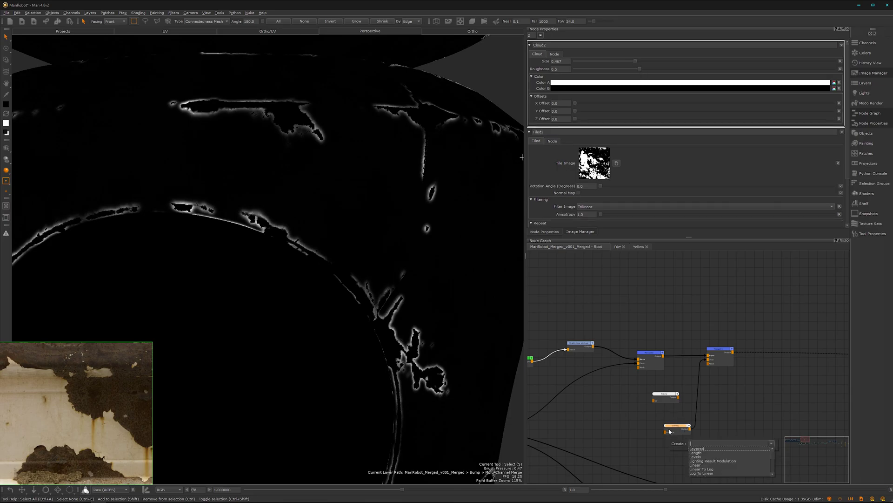
pyautogui.press('Return')
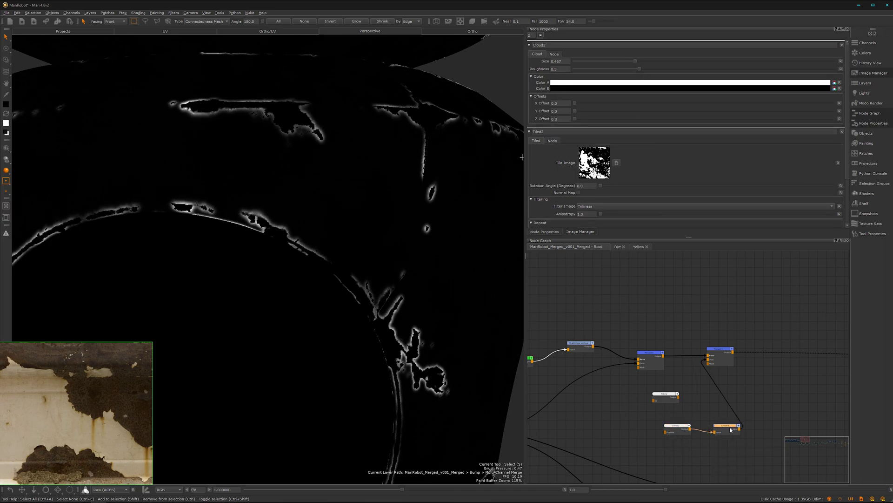
pyautogui.doubleClick(725, 428)
pyautogui.moveTo(708, 319); pyautogui.dragTo(708, 322, button='middle')
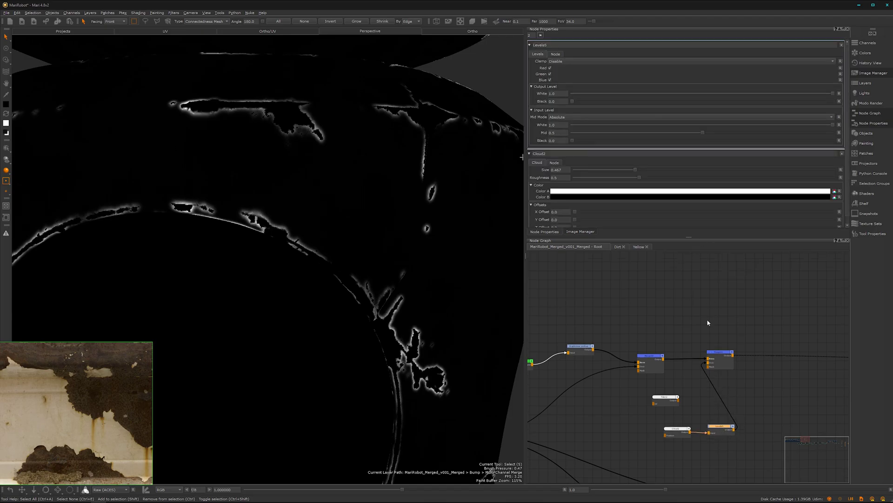
# - Set the Levels clamp to Clamp LDR, with input Black at 0.303 and input White at 0.699
pyautogui.click(666, 62)
pyautogui.click(666, 70)
pyautogui.moveTo(573, 141); pyautogui.dragTo(652, 141)
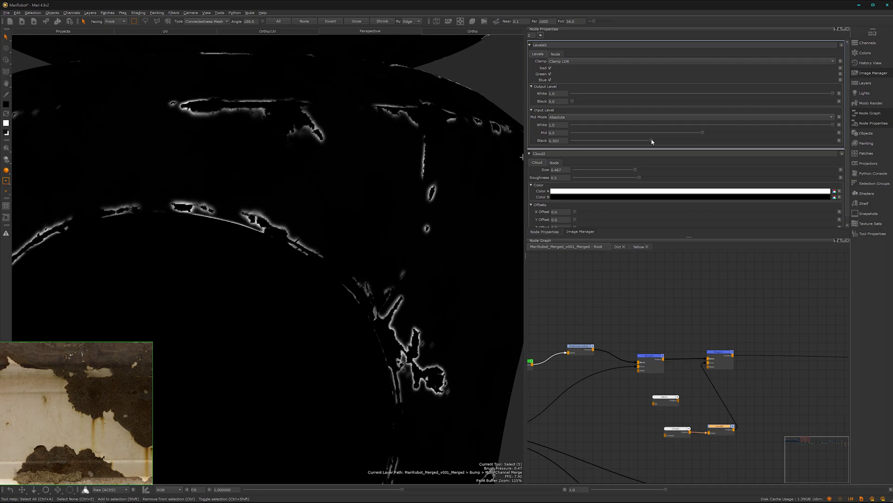
pyautogui.moveTo(833, 127); pyautogui.dragTo(766, 125)
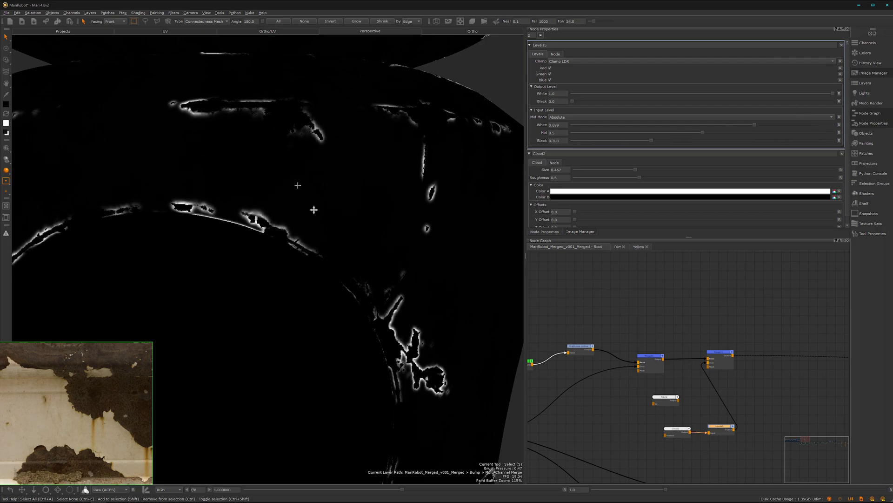
# - Reduce the Cloud node's Size to 0.446 to vary where the damaged edges break up
pyautogui.keyDown('alt'); pyautogui.moveTo(314, 210); pyautogui.dragTo(323, 298, button='middle'); pyautogui.keyUp('alt')
pyautogui.keyDown('alt'); pyautogui.moveTo(324, 299); pyautogui.dragTo(294, 201, button='right'); pyautogui.keyUp('alt')
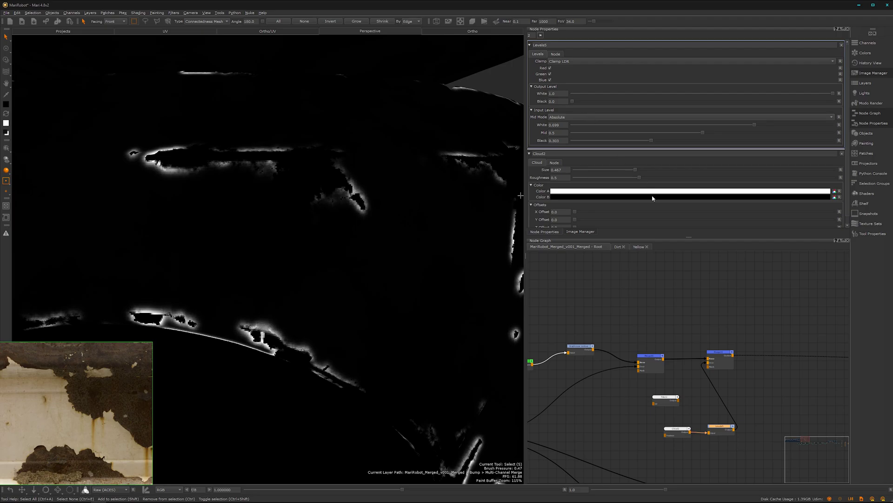
pyautogui.moveTo(635, 172); pyautogui.dragTo(627, 174)
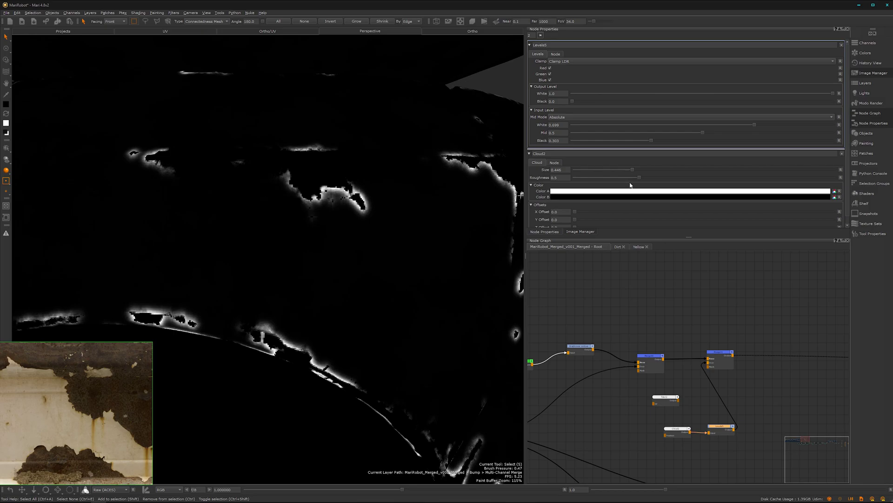
# - Delete the disconnected Tiled grunge node
pyautogui.click(720, 403)
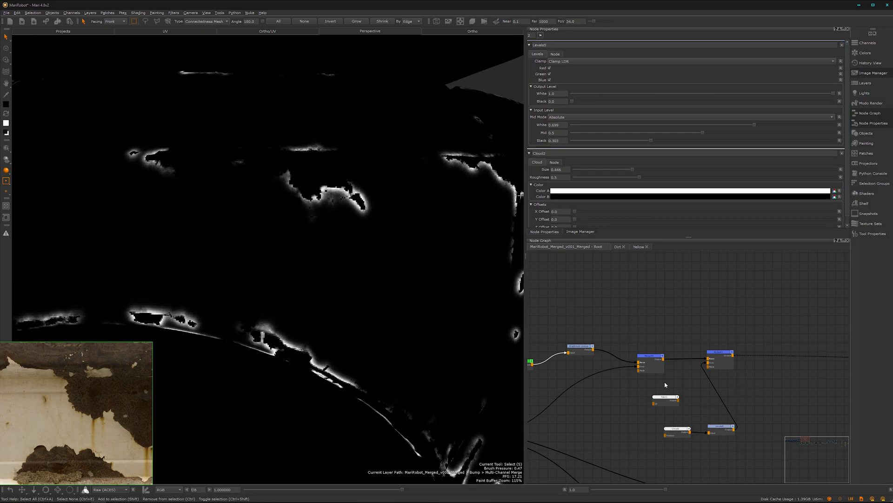
pyautogui.click(666, 402)
pyautogui.press('Delete')
# - Move the Cloud and Levels nodes together so they sit closer beneath the two Merge nodes
pyautogui.moveTo(727, 450); pyautogui.dragTo(670, 417)
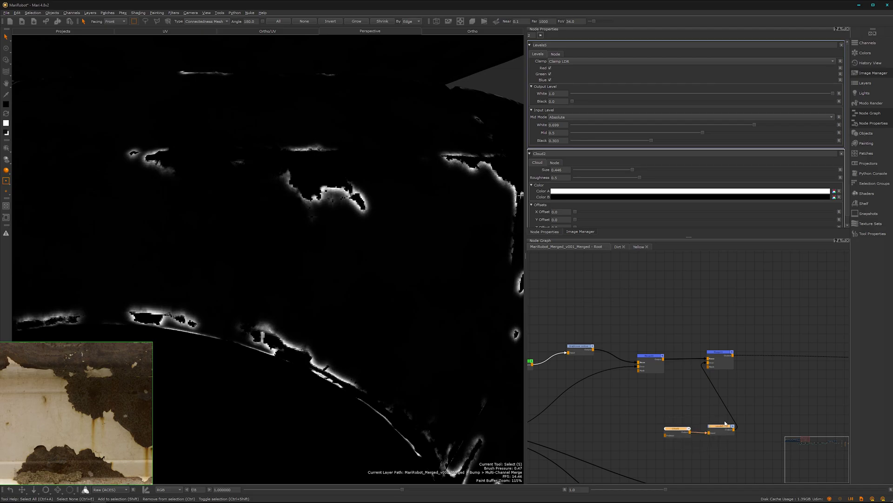
pyautogui.moveTo(726, 426); pyautogui.dragTo(666, 409)
pyautogui.keyDown('alt'); pyautogui.moveTo(727, 422); pyautogui.dragTo(610, 431, button='right'); pyautogui.keyUp('alt')
pyautogui.keyDown('alt'); pyautogui.moveTo(670, 418); pyautogui.dragTo(676, 359, button='middle'); pyautogui.keyUp('alt')
pyautogui.keyDown('alt'); pyautogui.moveTo(707, 357); pyautogui.dragTo(819, 348, button='right'); pyautogui.keyUp('alt')
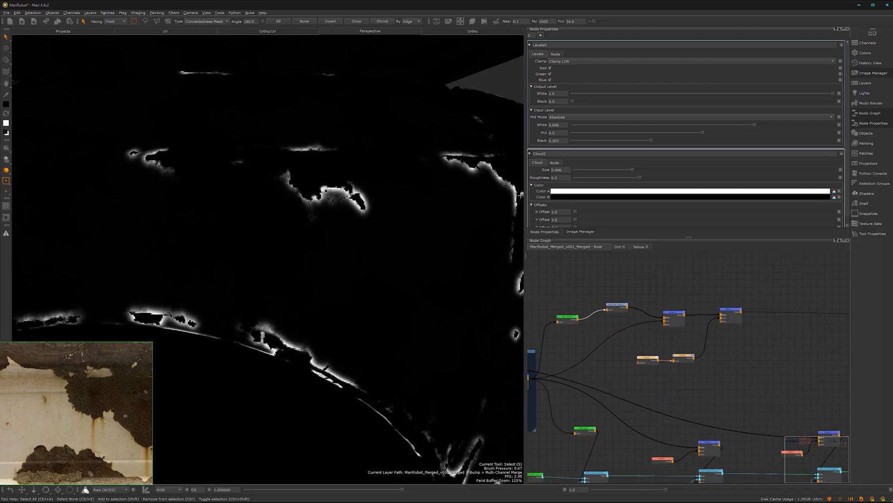
# - Insert a 4096 x 4096, 8bit (Byte) Bake Point after the edge mask's final Merge node and bake it
pyautogui.scroll(-8, 335, 245)
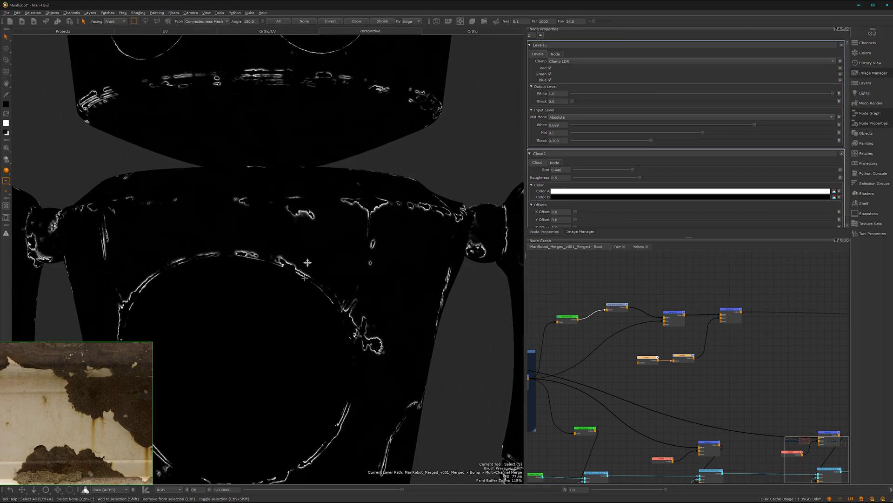
pyautogui.moveTo(307, 262)
pyautogui.keyDown('alt'); pyautogui.mouseDown()
pyautogui.moveTo(343, 319)
pyautogui.moveTo(350, 249)
pyautogui.moveTo(345, 262)
pyautogui.mouseUp(); pyautogui.keyUp('alt')
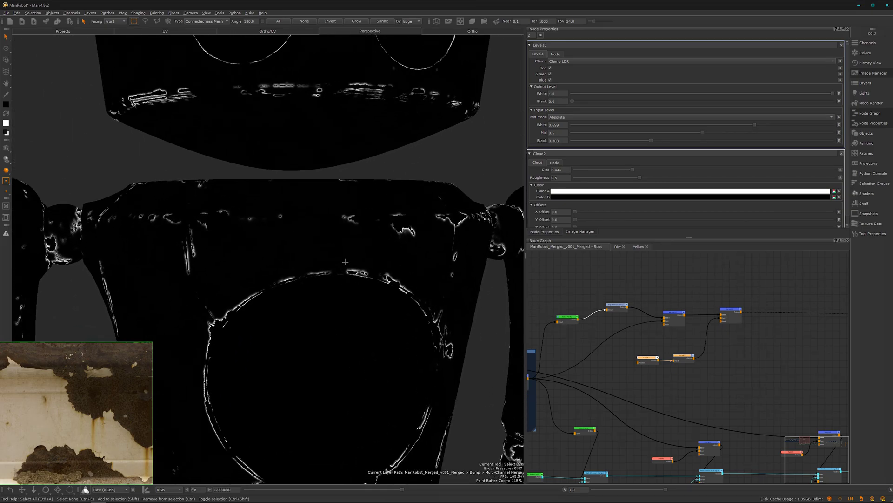
pyautogui.keyDown('alt'); pyautogui.moveTo(344, 262); pyautogui.dragTo(374, 257, button='right'); pyautogui.keyUp('alt')
pyautogui.keyDown('alt'); pyautogui.moveTo(377, 294); pyautogui.dragTo(346, 298); pyautogui.keyUp('alt')
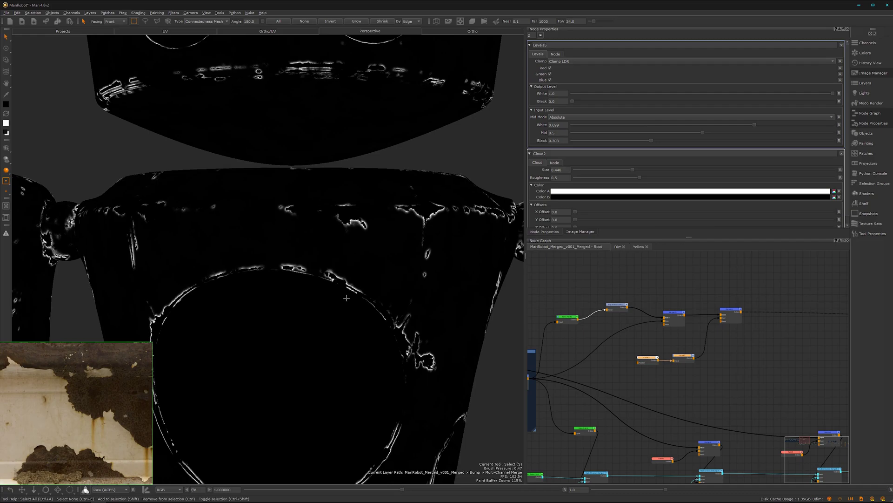
pyautogui.keyDown('alt'); pyautogui.moveTo(726, 345); pyautogui.dragTo(810, 309, button='right'); pyautogui.keyUp('alt')
pyautogui.moveTo(774, 339); pyautogui.dragTo(694, 378, button='middle')
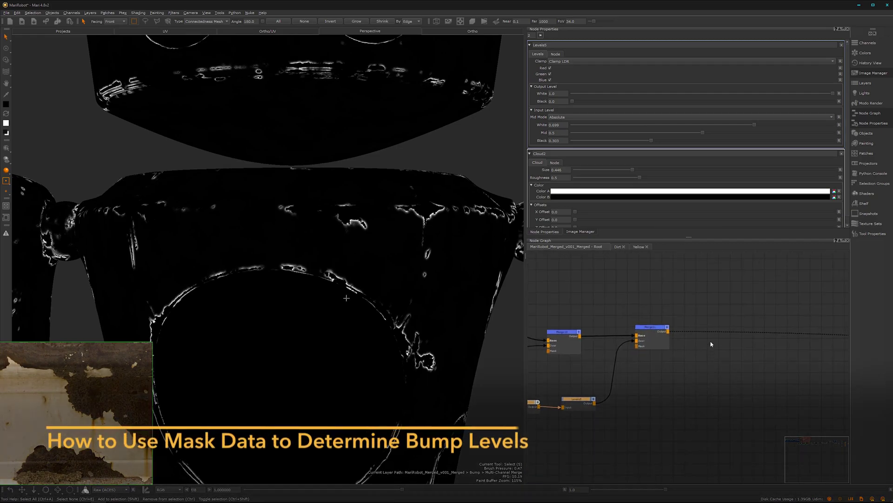
pyautogui.click(650, 327)
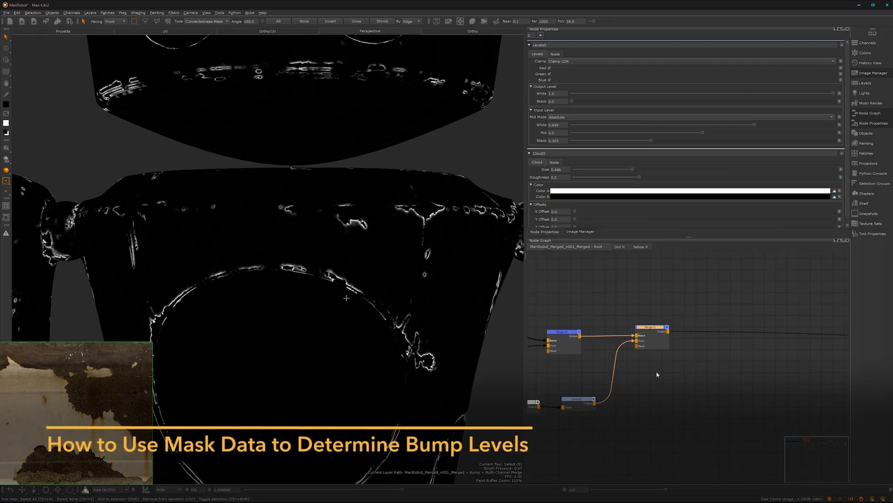
pyautogui.press('Tab')
pyautogui.write('bak')
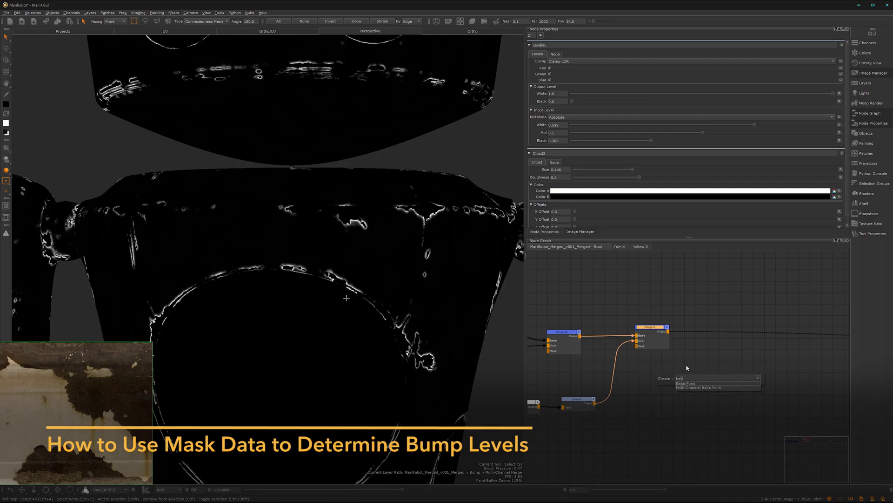
pyautogui.click(706, 384)
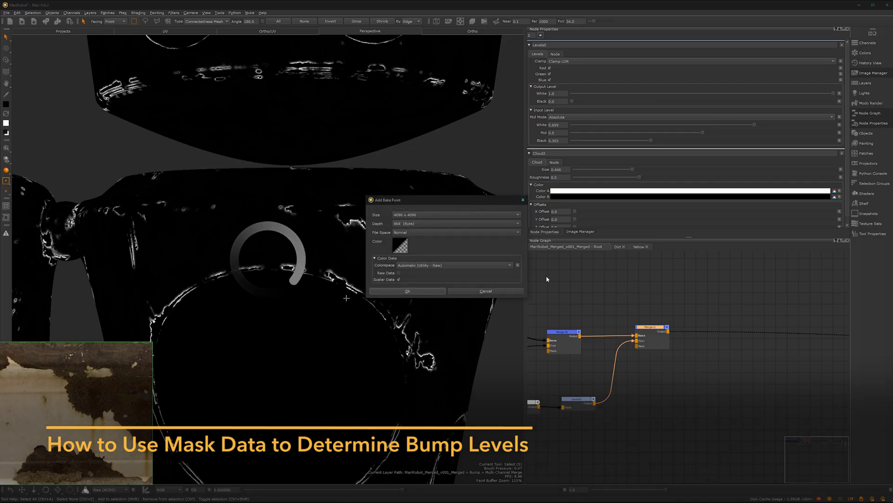
pyautogui.click(408, 291)
pyautogui.moveTo(712, 340); pyautogui.dragTo(709, 334)
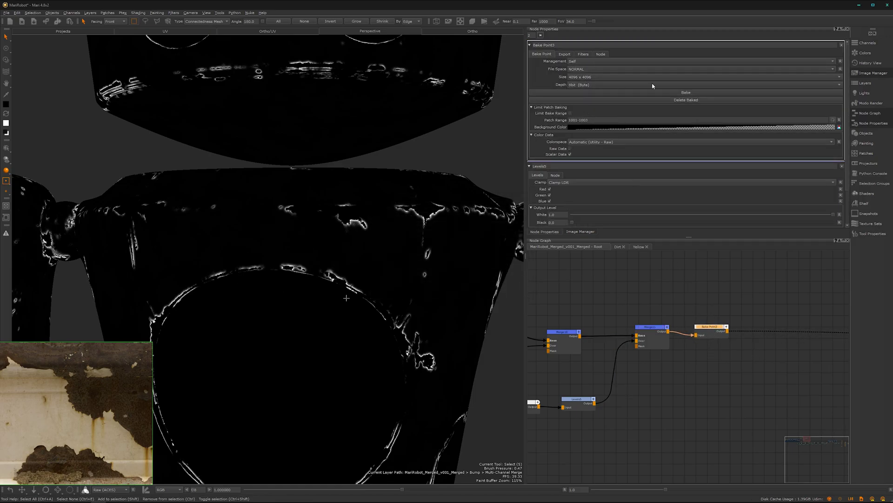
pyautogui.click(655, 93)
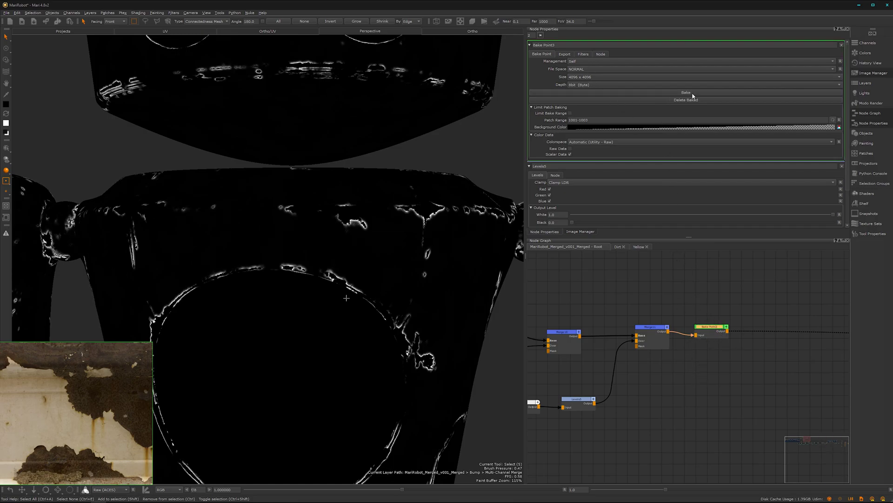
# - Create a new geo-channel on the MariRobot_Merged object and name it EdgeBumpISO
pyautogui.click(564, 54)
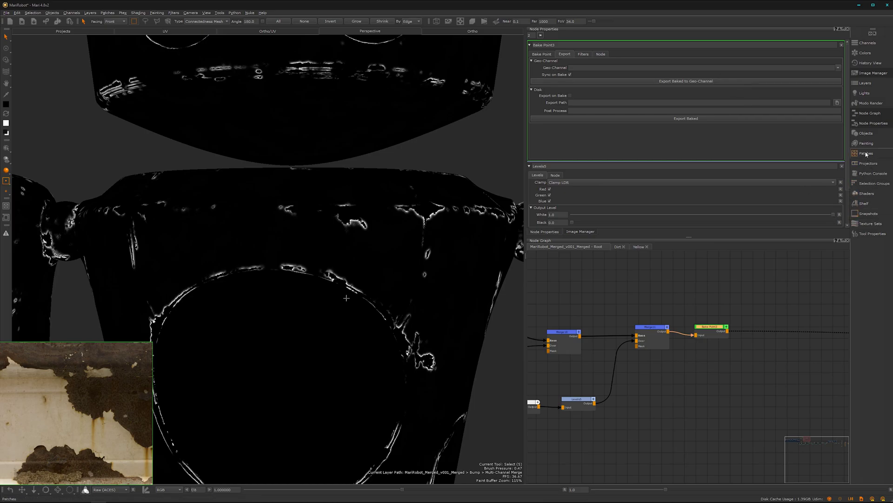
pyautogui.click(866, 134)
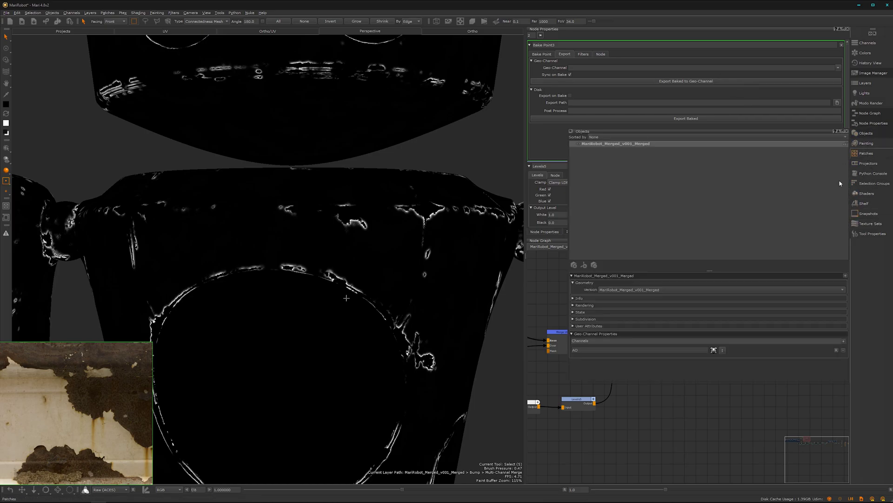
pyautogui.click(844, 342)
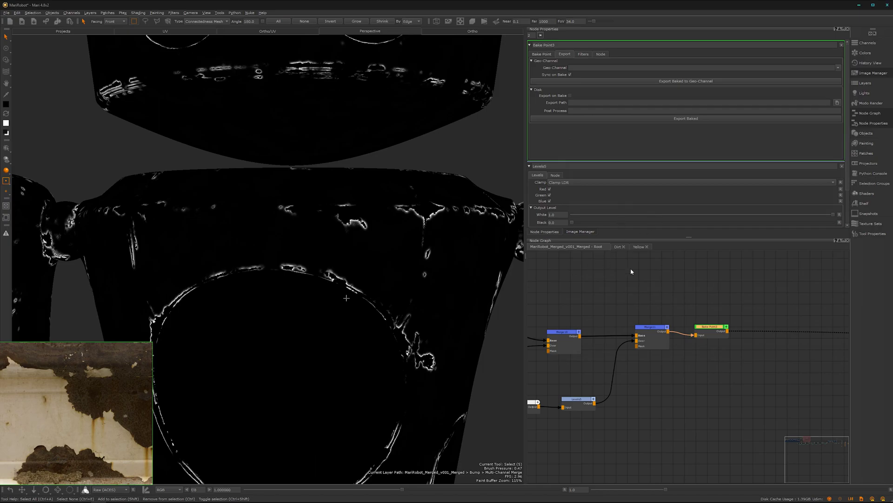
pyautogui.click(868, 134)
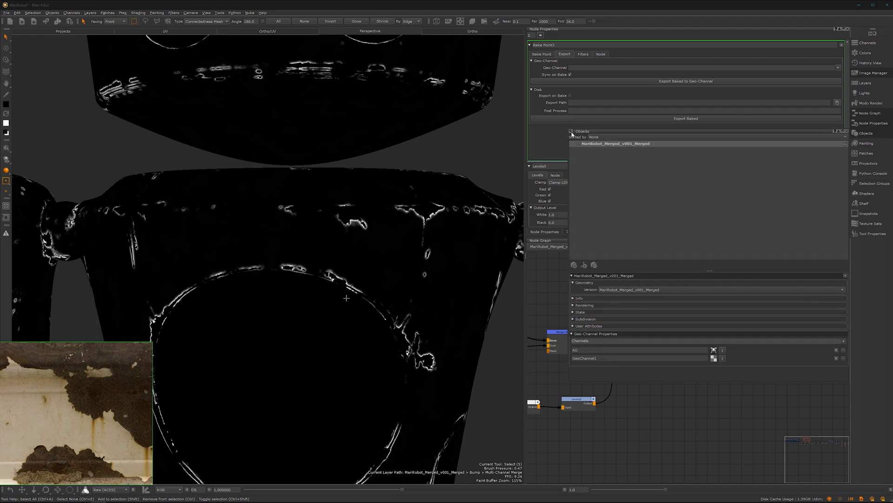
pyautogui.doubleClick(595, 358)
pyautogui.write('EdgeBumpISO')
pyautogui.press('Return')
pyautogui.click(847, 132)
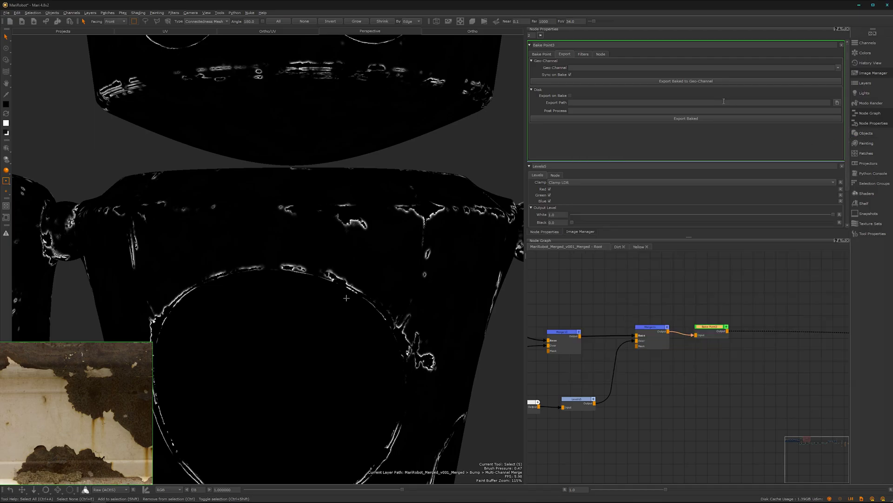
# - Assign the EdgeBumpISO geo-channel to the Bake Point's export and shift the node slightly away from the Merge
pyautogui.click(813, 68)
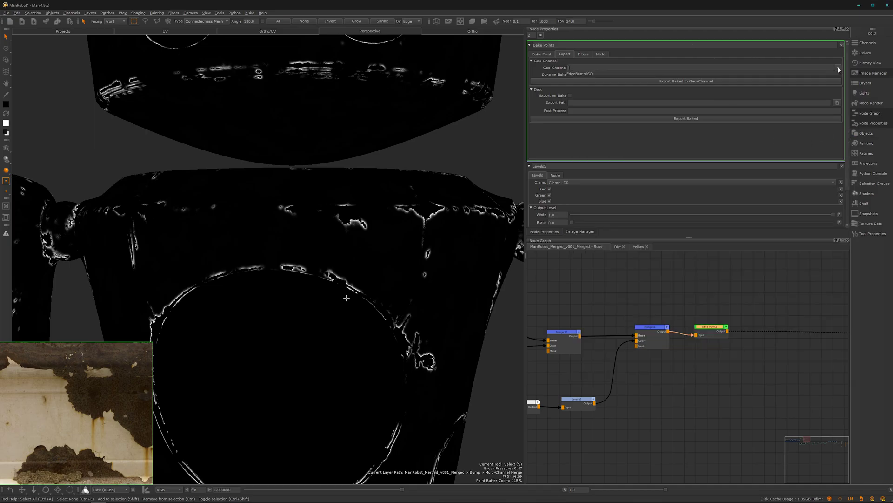
pyautogui.click(816, 82)
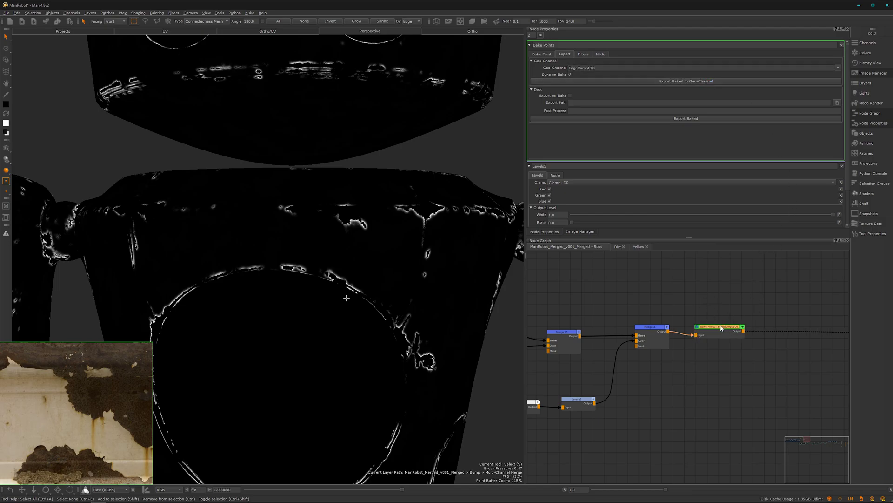
pyautogui.moveTo(721, 328)
pyautogui.mouseDown()
pyautogui.moveTo(739, 326)
pyautogui.moveTo(722, 325)
pyautogui.mouseUp()
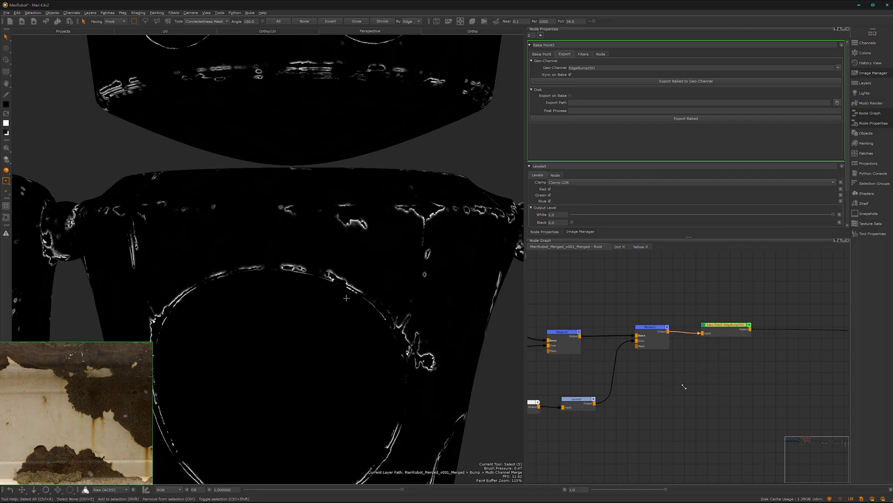
# - Try to delete the standalone node in the multi-channel merge chain just ahead of the Dirt group
pyautogui.keyDown('alt'); pyautogui.moveTo(684, 387); pyautogui.dragTo(652, 423, button='right'); pyautogui.keyUp('alt')
pyautogui.keyDown('alt'); pyautogui.moveTo(651, 423); pyautogui.dragTo(732, 326, button='middle'); pyautogui.keyUp('alt')
pyautogui.keyDown('alt'); pyautogui.moveTo(732, 325); pyautogui.dragTo(822, 260, button='right'); pyautogui.keyUp('alt')
pyautogui.keyDown('alt'); pyautogui.moveTo(732, 359); pyautogui.dragTo(706, 385, button='middle'); pyautogui.keyUp('alt')
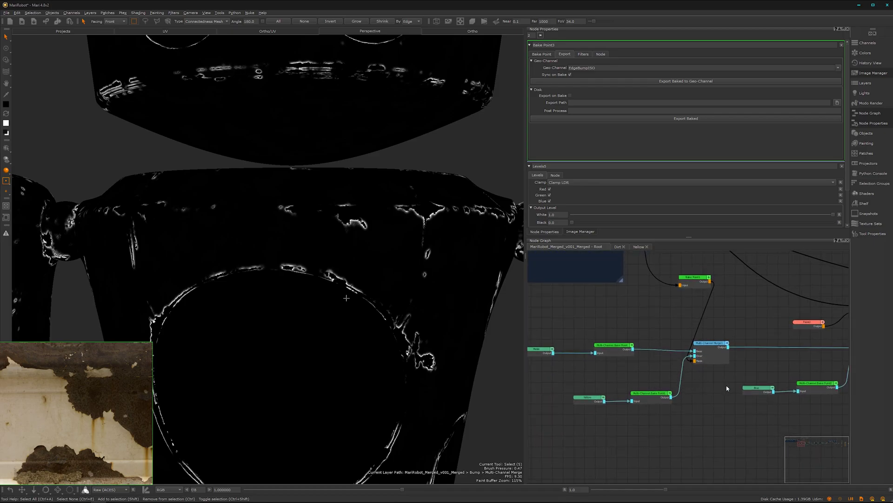
pyautogui.scroll(-3, 727, 388)
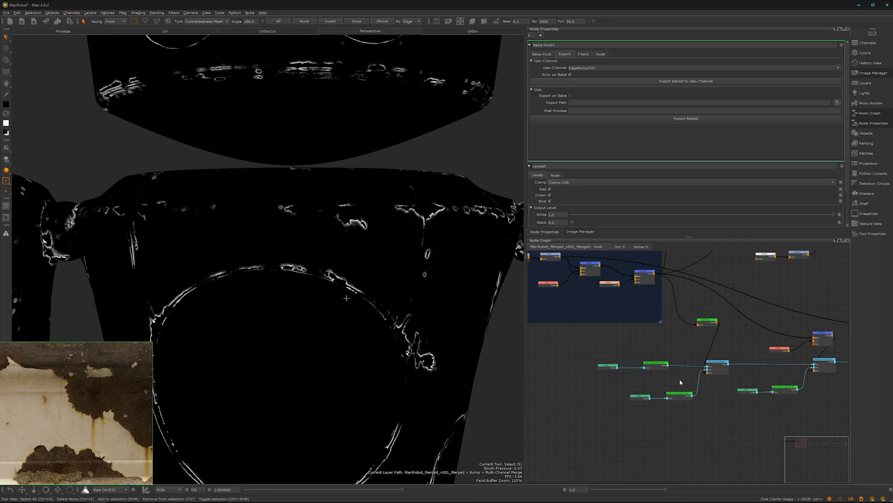
pyautogui.click(680, 393)
pyautogui.moveTo(717, 436); pyautogui.dragTo(580, 434, button='middle')
pyautogui.scroll(-2, 722, 428)
pyautogui.moveTo(795, 406); pyautogui.dragTo(679, 415, button='middle')
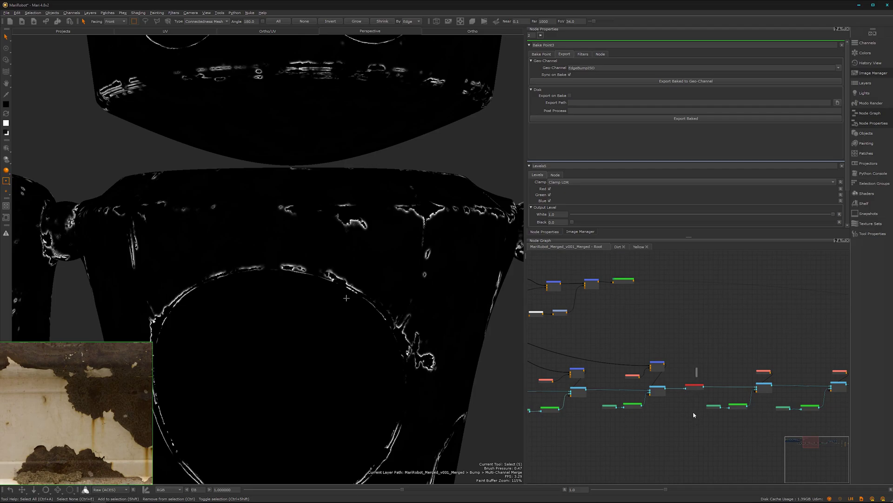
pyautogui.moveTo(756, 417)
pyautogui.mouseDown(button='middle')
pyautogui.moveTo(636, 424)
pyautogui.moveTo(677, 407)
pyautogui.moveTo(600, 422)
pyautogui.mouseUp(button='middle')
pyautogui.moveTo(670, 384); pyautogui.dragTo(673, 426)
pyautogui.press('Delete')
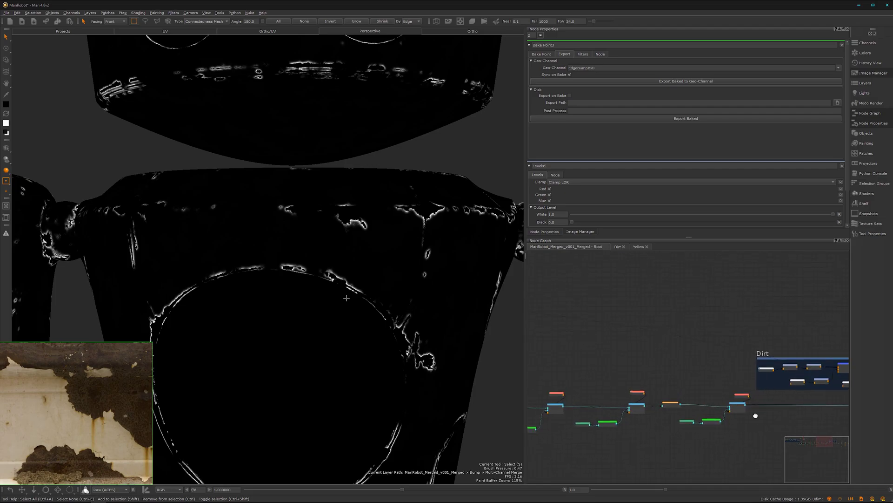
# - Show the robot's complete shaded material in the viewport from the shader network at the end of the graph
pyautogui.moveTo(756, 415); pyautogui.dragTo(630, 418, button='middle')
pyautogui.moveTo(812, 402); pyautogui.dragTo(696, 401, button='middle')
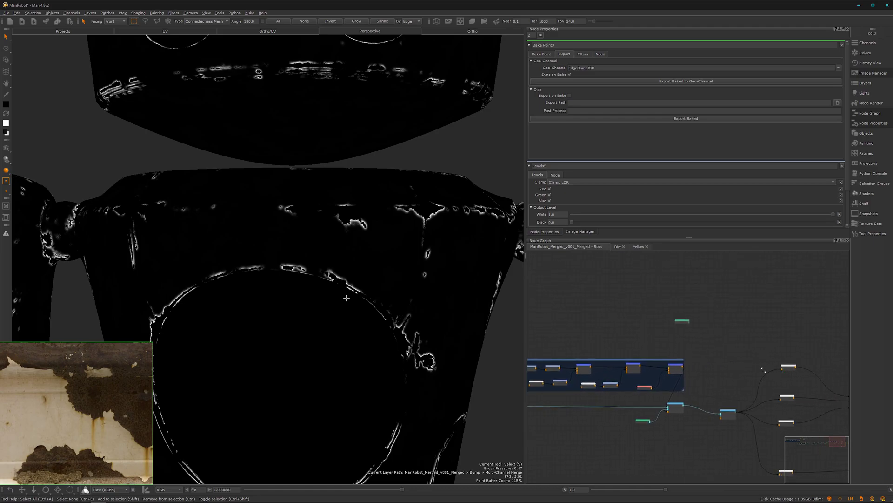
pyautogui.keyDown('alt'); pyautogui.moveTo(764, 370); pyautogui.dragTo(763, 362, button='right'); pyautogui.keyUp('alt')
pyautogui.moveTo(839, 358); pyautogui.dragTo(765, 355, button='middle')
pyautogui.click(754, 419)
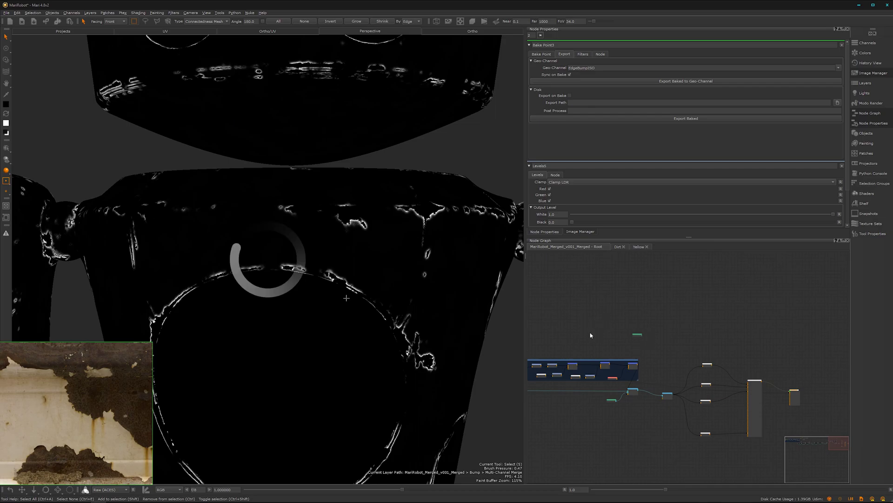
# - Go back to the start of the material graph and open the Yellow material's node network
pyautogui.moveTo(595, 333); pyautogui.dragTo(747, 313, button='middle')
pyautogui.keyDown('alt'); pyautogui.moveTo(747, 314); pyautogui.dragTo(681, 321, button='right'); pyautogui.keyUp('alt')
pyautogui.moveTo(628, 310); pyautogui.dragTo(782, 309, button='middle')
pyautogui.keyDown('alt'); pyautogui.moveTo(634, 387); pyautogui.dragTo(681, 336, button='right'); pyautogui.keyUp('alt')
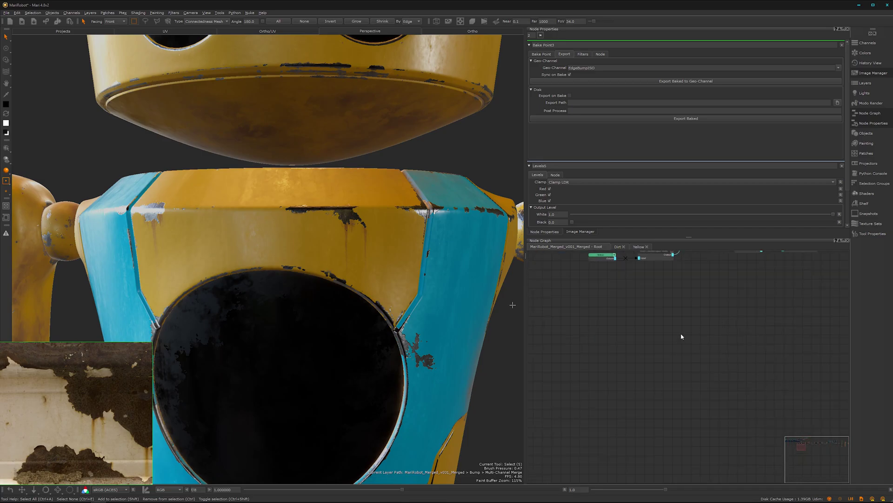
pyautogui.moveTo(659, 371); pyautogui.dragTo(631, 488, button='middle')
pyautogui.click(638, 247)
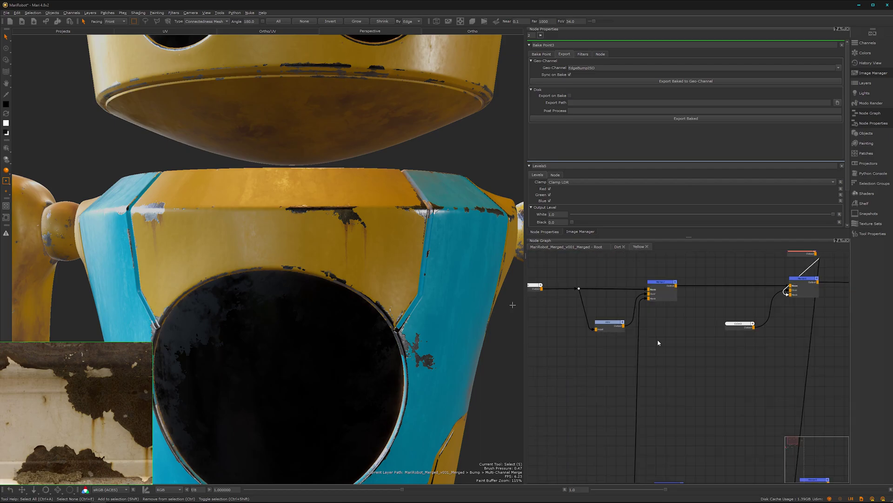
# - Add a Merge node after the last Merge of the Yellow network's lower chain and space it further along
pyautogui.keyDown('ctrl'); pyautogui.moveTo(658, 349); pyautogui.dragTo(685, 385, button='middle'); pyautogui.keyUp('ctrl')
pyautogui.keyDown('alt'); pyautogui.moveTo(685, 384); pyautogui.dragTo(670, 394, button='right'); pyautogui.keyUp('alt')
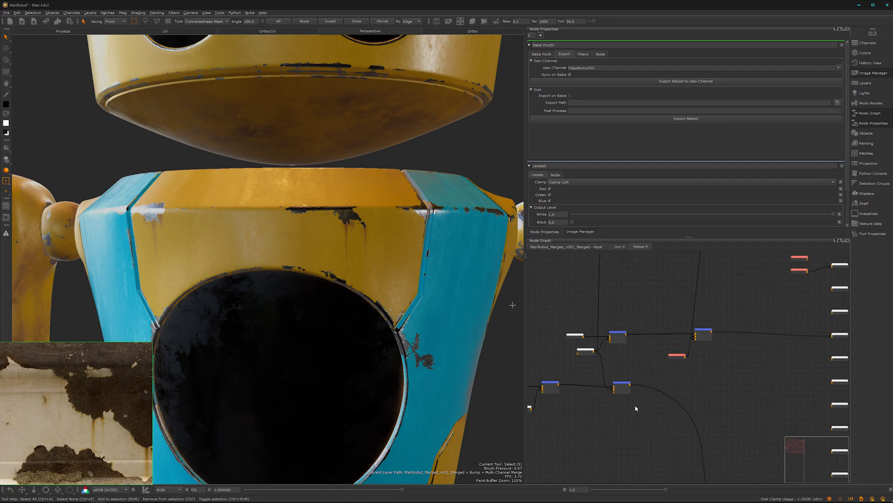
pyautogui.moveTo(636, 409); pyautogui.dragTo(694, 380, button='middle')
pyautogui.keyDown('alt'); pyautogui.moveTo(662, 403); pyautogui.dragTo(704, 336, button='right'); pyautogui.keyUp('alt')
pyautogui.click(685, 306)
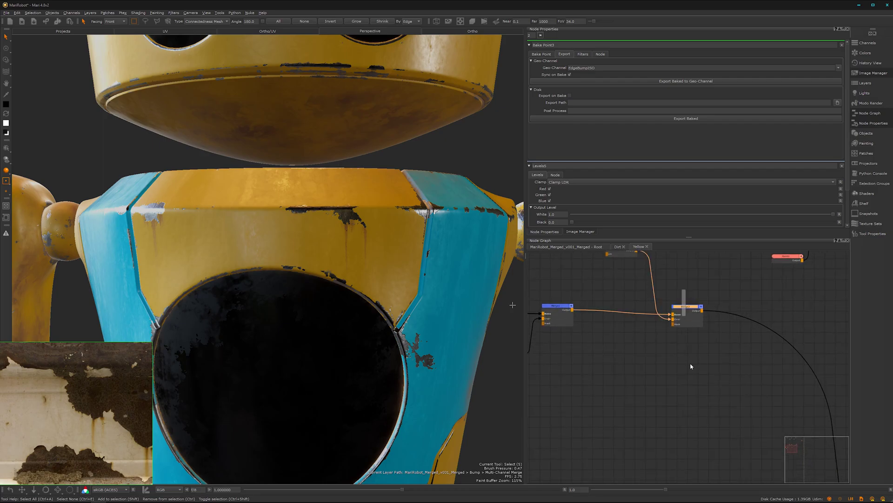
pyautogui.press('m')
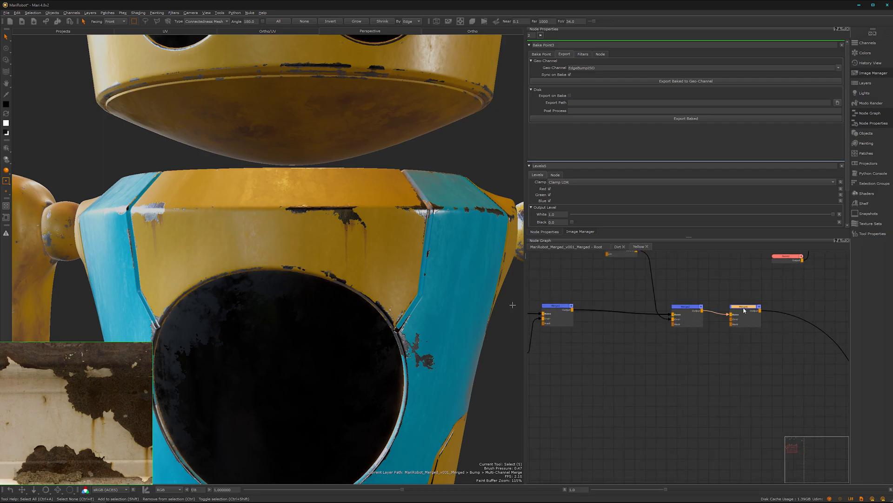
pyautogui.moveTo(744, 308); pyautogui.dragTo(789, 304)
# - Create a Color node below the new Merge, connect it to the Over input and open its properties
pyautogui.moveTo(760, 343); pyautogui.dragTo(673, 363, button='middle')
pyautogui.click(644, 397)
pyautogui.press('Tab')
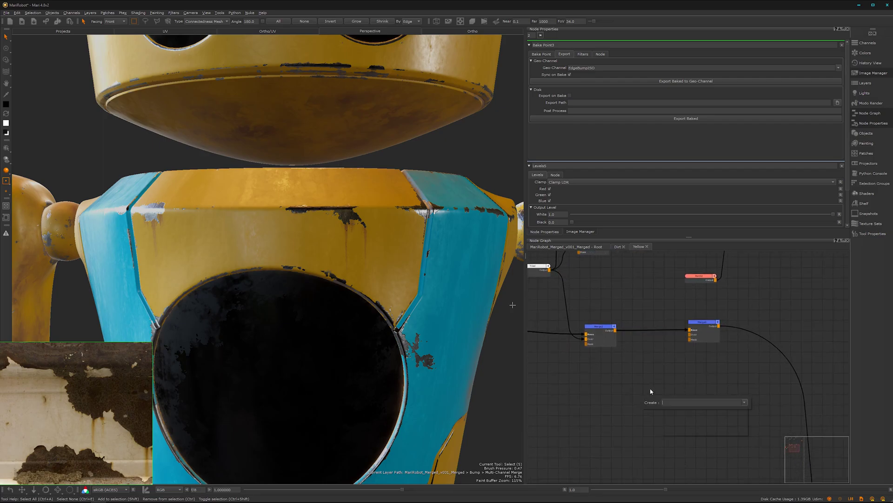
pyautogui.write('colo')
pyautogui.press('Return')
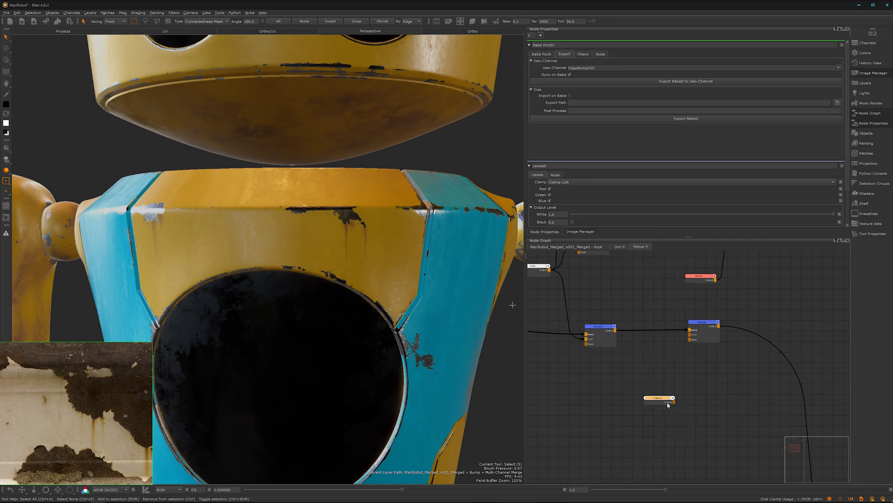
pyautogui.moveTo(675, 402); pyautogui.dragTo(707, 333)
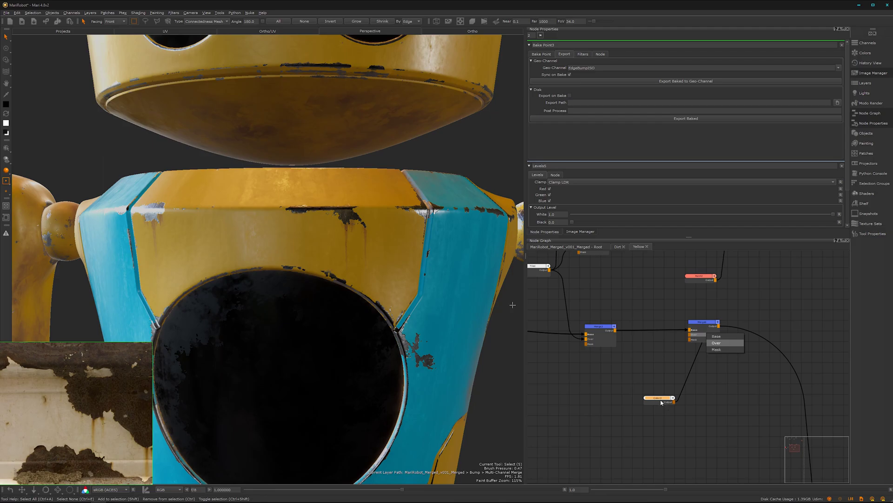
pyautogui.click(725, 343)
pyautogui.doubleClick(660, 399)
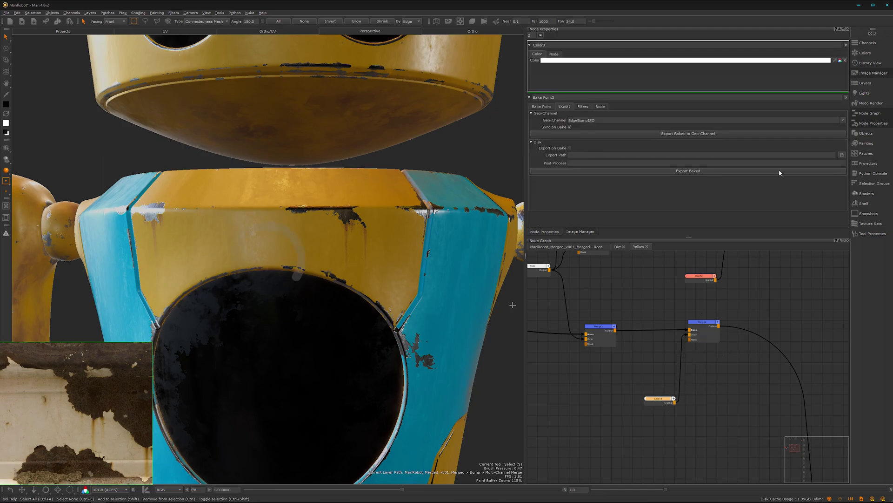
# - Create a Geo-Channel node near the new Merge and connect its output to the Merge's Mask input
pyautogui.click(735, 306)
pyautogui.press('Tab')
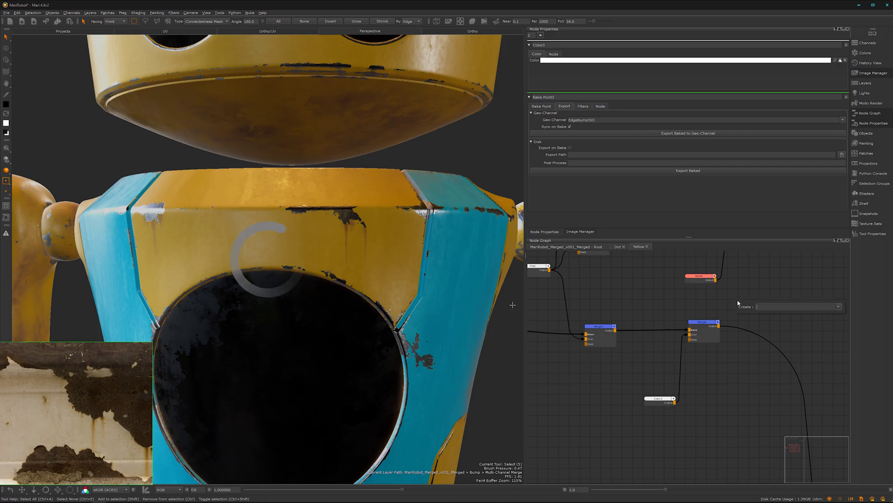
pyautogui.write('geo')
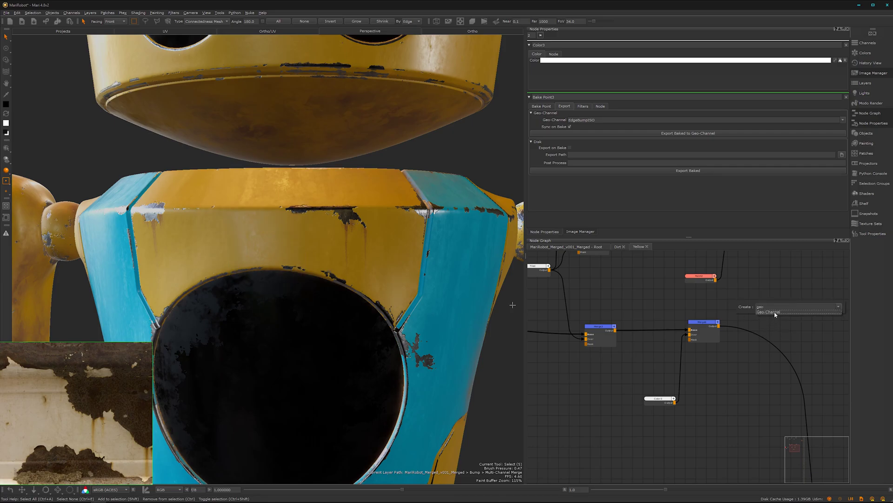
pyautogui.click(776, 312)
pyautogui.moveTo(769, 306); pyautogui.dragTo(699, 340)
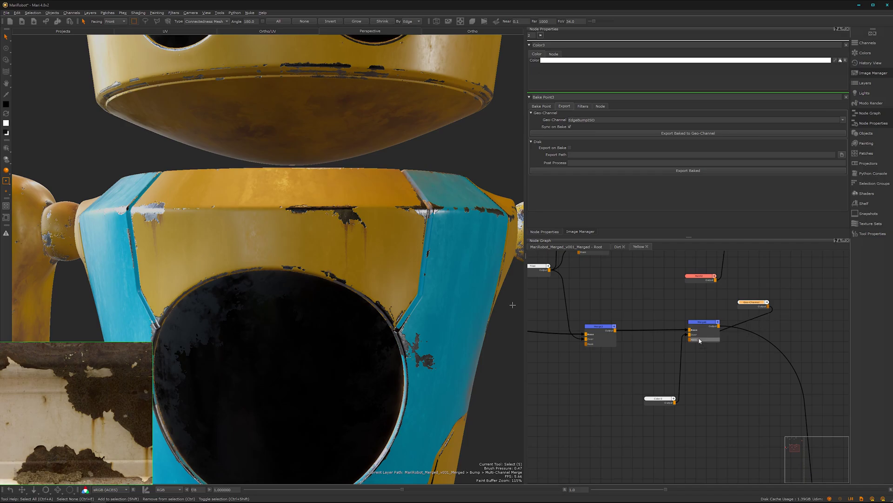
# - Move the Geo-Channel node closer to the new Merge and set its channel to EdgeBumpISO
pyautogui.moveTo(754, 302); pyautogui.dragTo(742, 301)
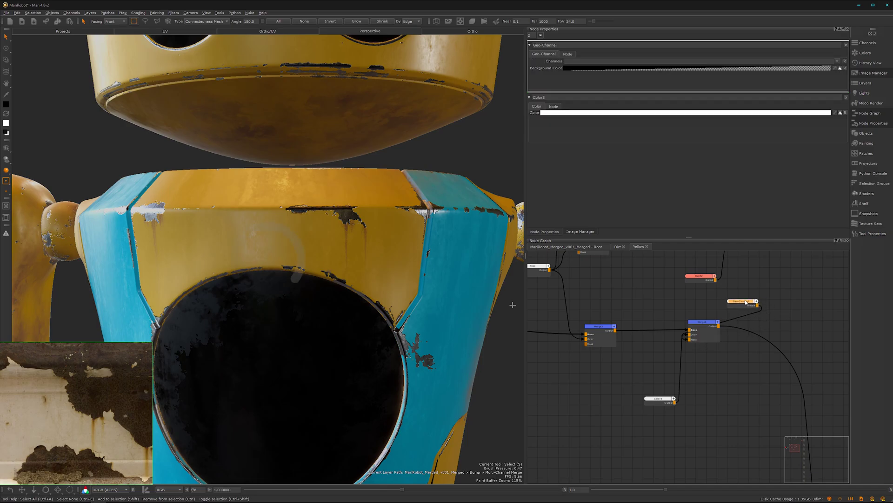
pyautogui.click(838, 61)
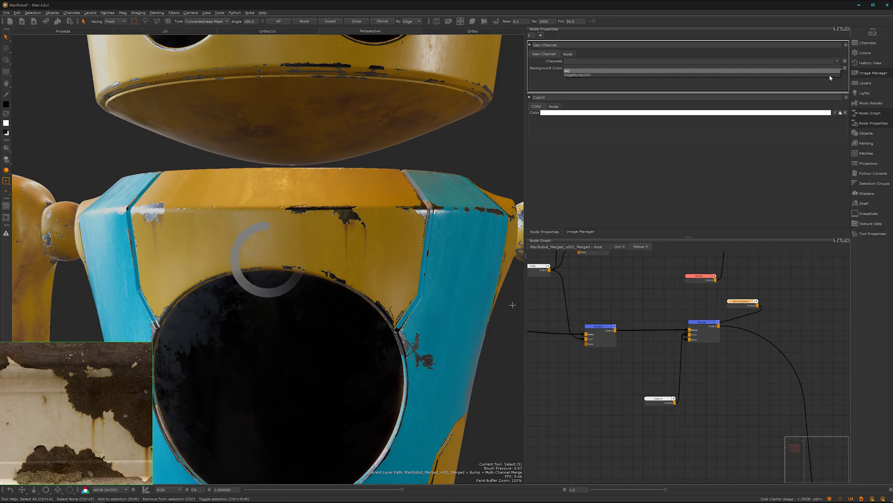
pyautogui.click(830, 75)
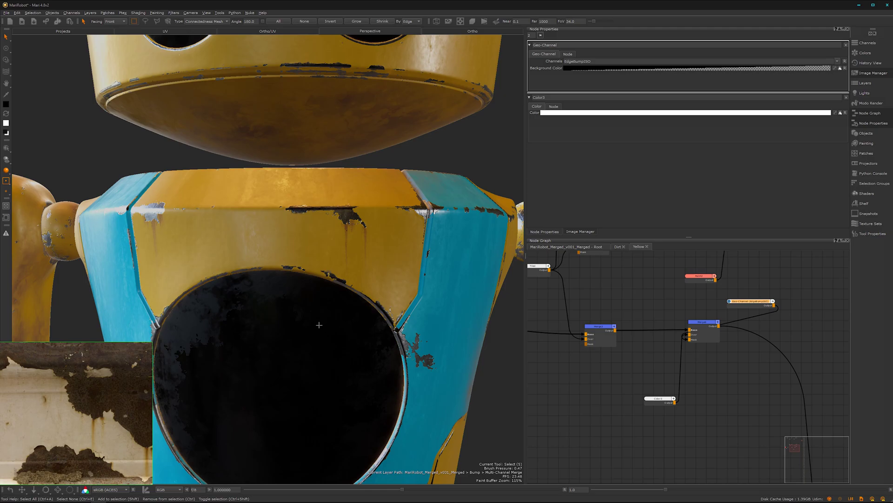
# - Examine the bump along the chipped paint edges of the robot's upper torso from several angles
pyautogui.moveTo(321, 319); pyautogui.dragTo(500, 393)
pyautogui.click(513, 391)
pyautogui.press('p')
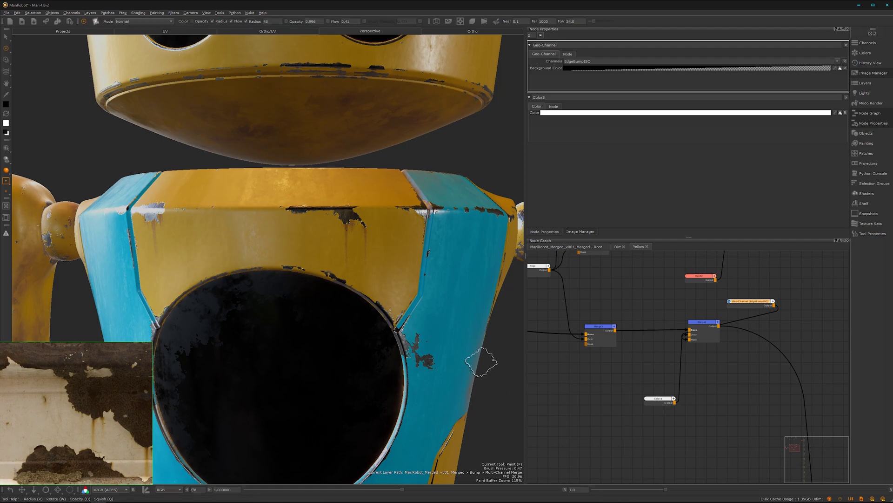
pyautogui.keyDown('alt'); pyautogui.moveTo(374, 300); pyautogui.dragTo(356, 335); pyautogui.keyUp('alt')
pyautogui.keyDown('alt'); pyautogui.moveTo(386, 298); pyautogui.dragTo(465, 247, button='right'); pyautogui.keyUp('alt')
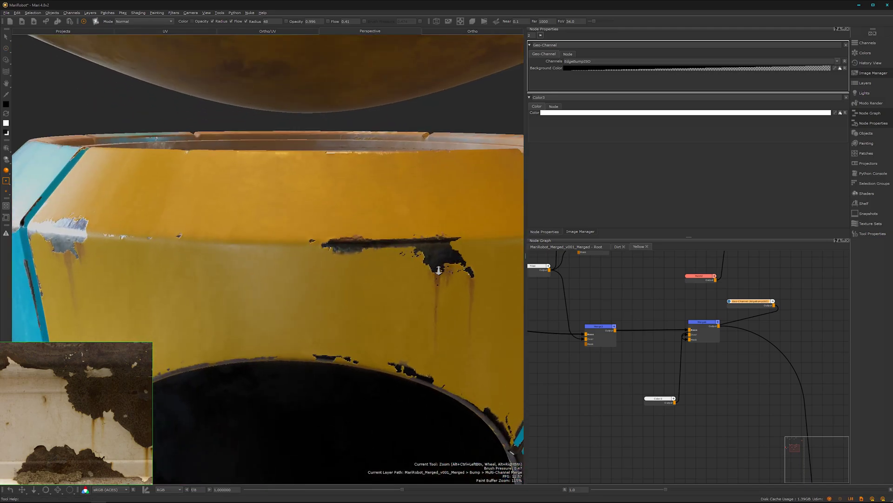
pyautogui.keyDown('alt'); pyautogui.moveTo(383, 306); pyautogui.dragTo(332, 344, button='middle'); pyautogui.keyUp('alt')
pyautogui.moveTo(332, 343)
pyautogui.keyDown('alt'); pyautogui.mouseDown()
pyautogui.moveTo(336, 276)
pyautogui.moveTo(333, 355)
pyautogui.moveTo(335, 326)
pyautogui.moveTo(325, 332)
pyautogui.mouseUp(); pyautogui.keyUp('alt')
pyautogui.moveTo(375, 291)
pyautogui.keyDown('alt'); pyautogui.mouseDown()
pyautogui.moveTo(333, 291)
pyautogui.moveTo(320, 304)
pyautogui.moveTo(345, 304)
pyautogui.mouseUp(); pyautogui.keyUp('alt')
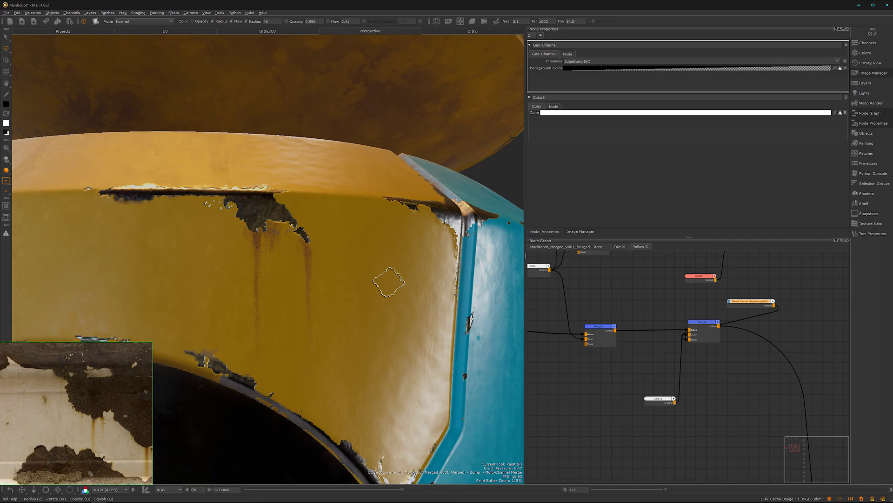
pyautogui.press('s')
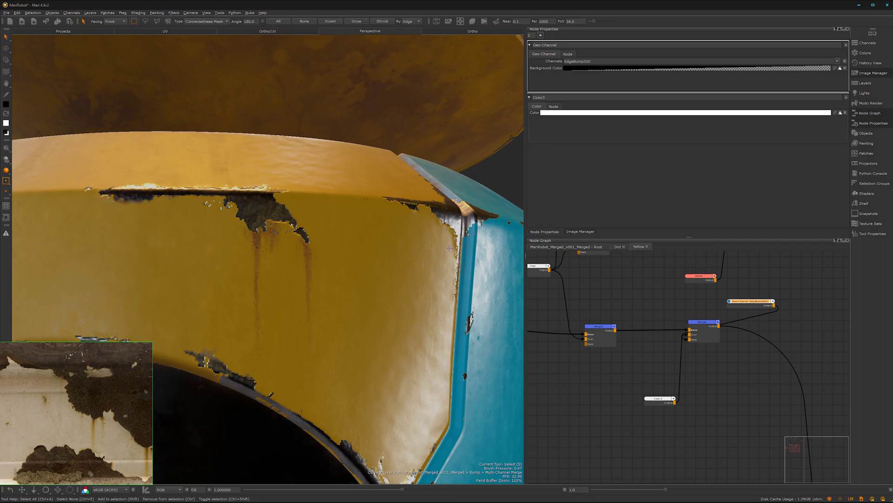
pyautogui.keyDown('alt'); pyautogui.moveTo(351, 259); pyautogui.dragTo(366, 291); pyautogui.keyUp('alt')
pyautogui.keyDown('alt'); pyautogui.moveTo(238, 321); pyautogui.dragTo(216, 280); pyautogui.keyUp('alt')
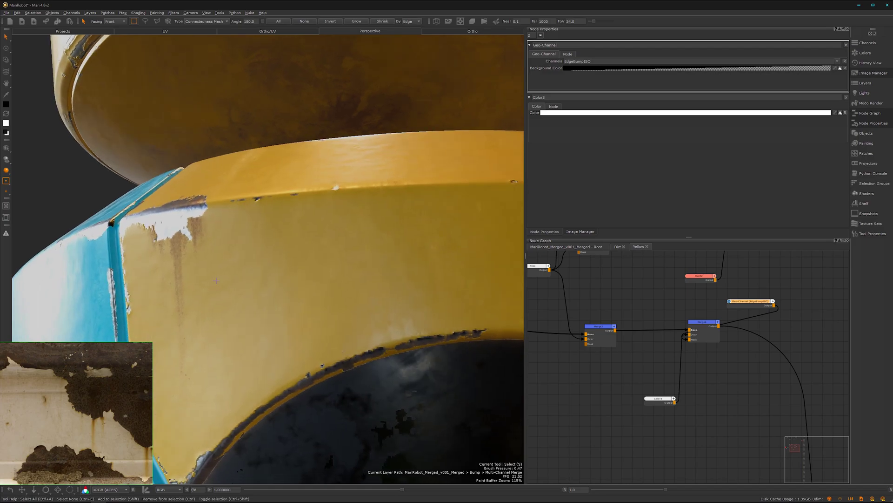
# - Move the Color node closer to the new Merge and view the Merge's output alone on the model's chipped edges
pyautogui.moveTo(661, 400); pyautogui.dragTo(656, 386)
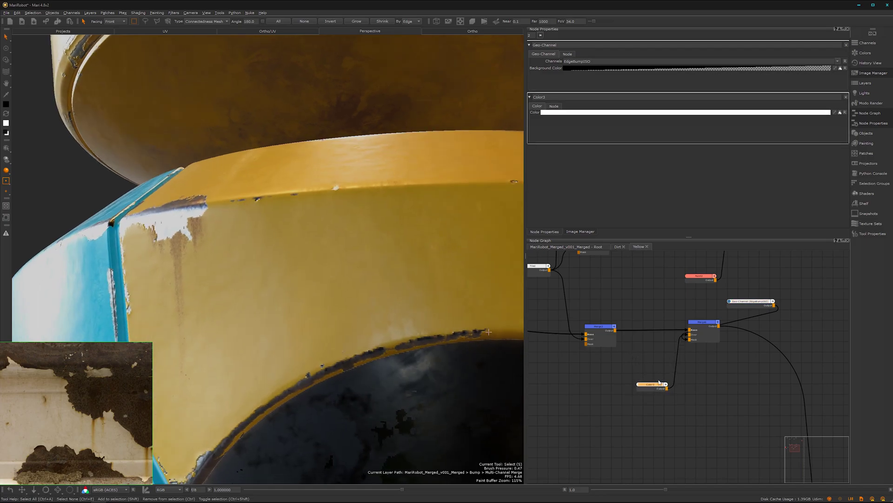
pyautogui.moveTo(655, 387); pyautogui.dragTo(654, 384)
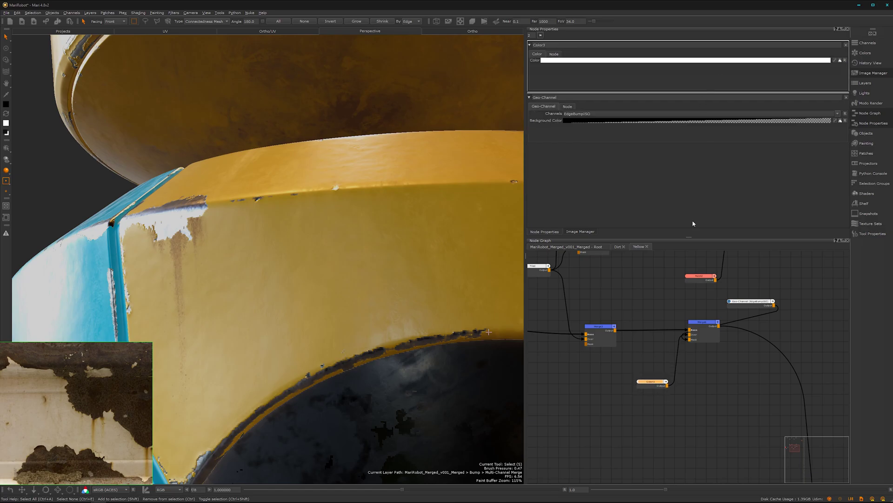
pyautogui.click(698, 383)
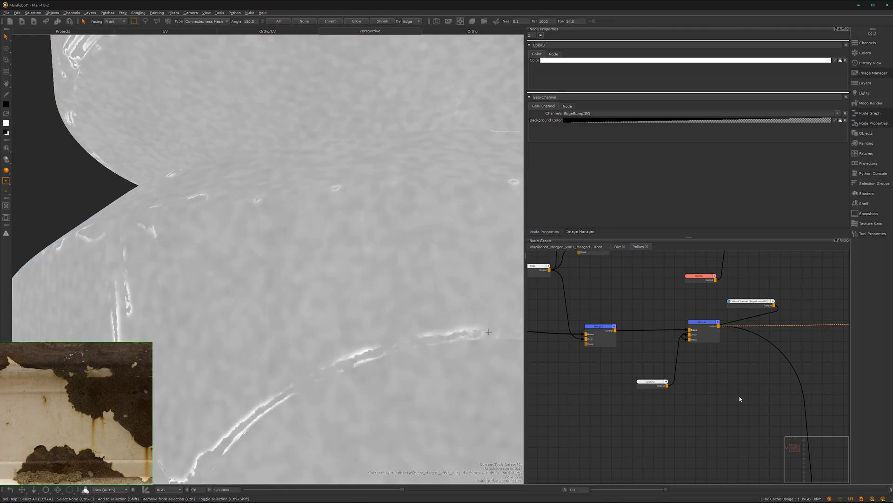
pyautogui.keyDown('alt'); pyautogui.moveTo(396, 302); pyautogui.dragTo(322, 317, button='right'); pyautogui.keyUp('alt')
pyautogui.keyDown('alt'); pyautogui.moveTo(347, 275); pyautogui.dragTo(260, 272, button='middle'); pyautogui.keyUp('alt')
pyautogui.scroll(5, 370, 294)
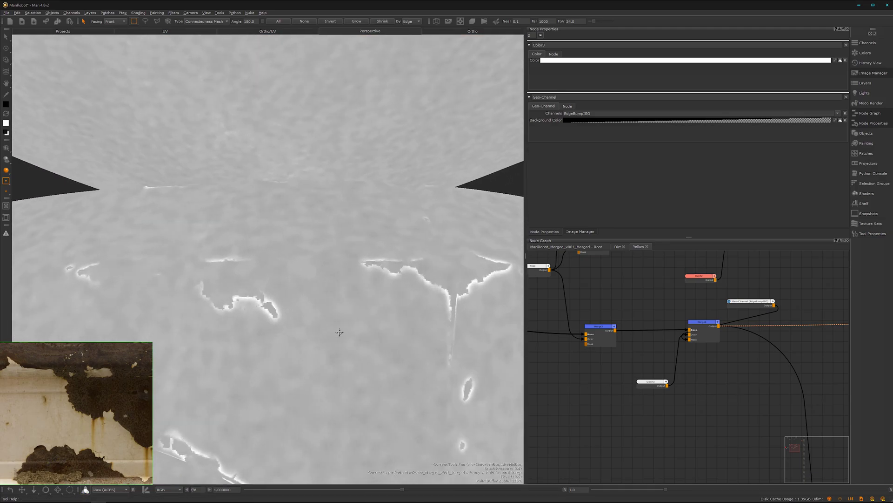
pyautogui.scroll(2, 329, 331)
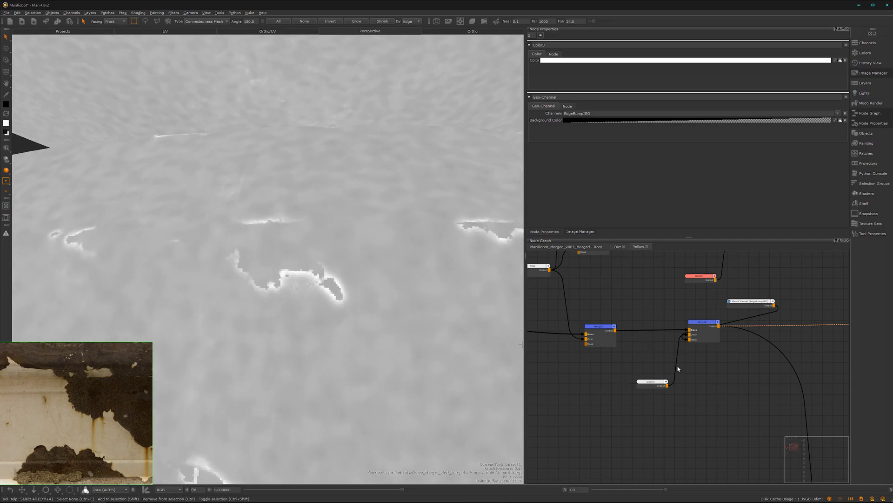
# - Darken the Color node feeding the Merge's Over input to a light grey with a value of about 76
pyautogui.moveTo(651, 384); pyautogui.dragTo(650, 379)
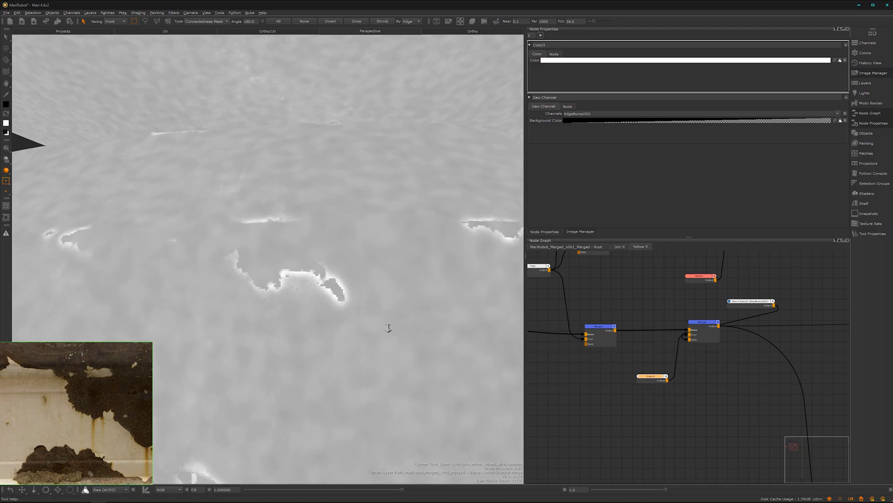
pyautogui.scroll(-5, 389, 325)
pyautogui.keyDown('alt'); pyautogui.moveTo(307, 278); pyautogui.dragTo(301, 267, button='middle'); pyautogui.keyUp('alt')
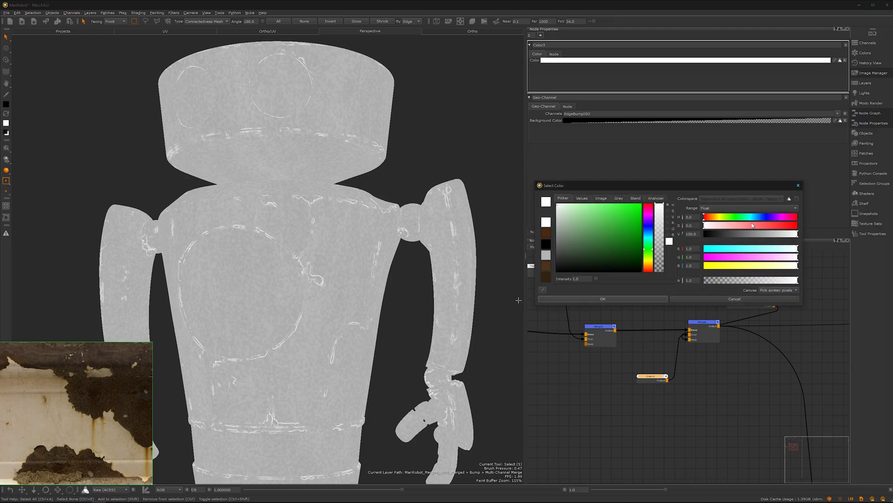
pyautogui.moveTo(794, 234); pyautogui.dragTo(778, 241)
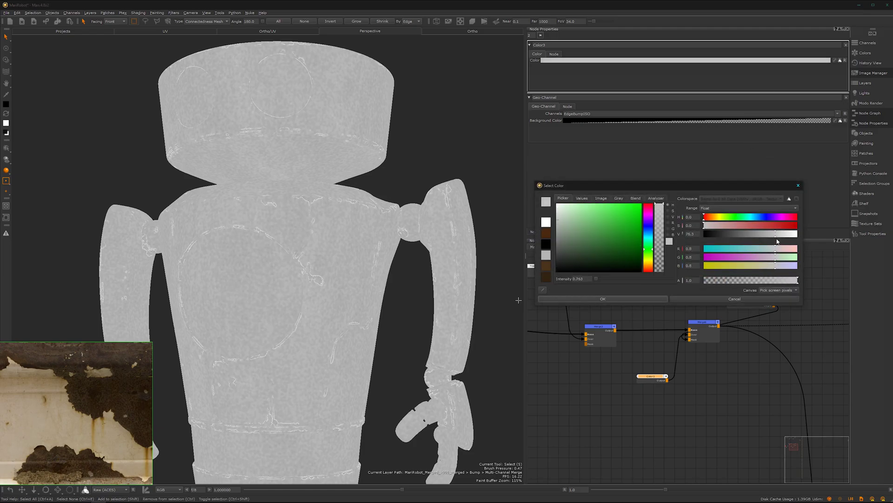
pyautogui.click(651, 300)
# - Return to the root node graph and open the properties of the Yellow material's Multi-Channel Bake Point
pyautogui.click(557, 247)
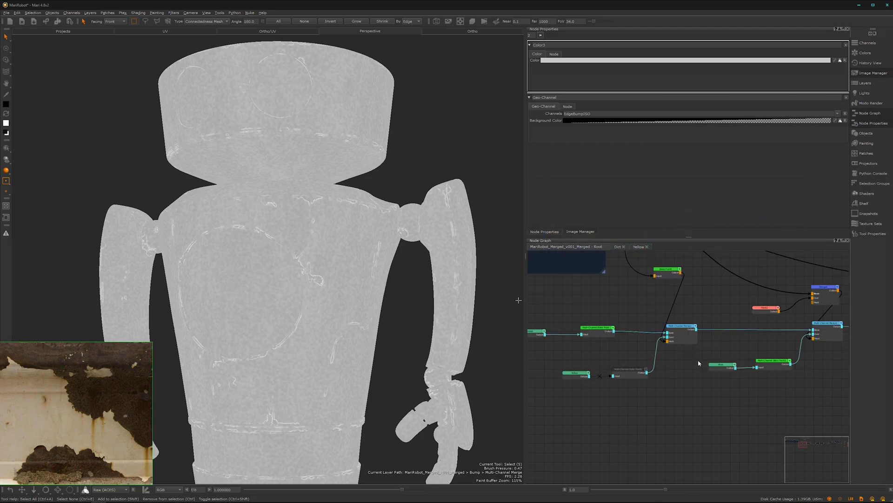
pyautogui.moveTo(627, 377); pyautogui.dragTo(628, 379)
pyautogui.doubleClick(628, 377)
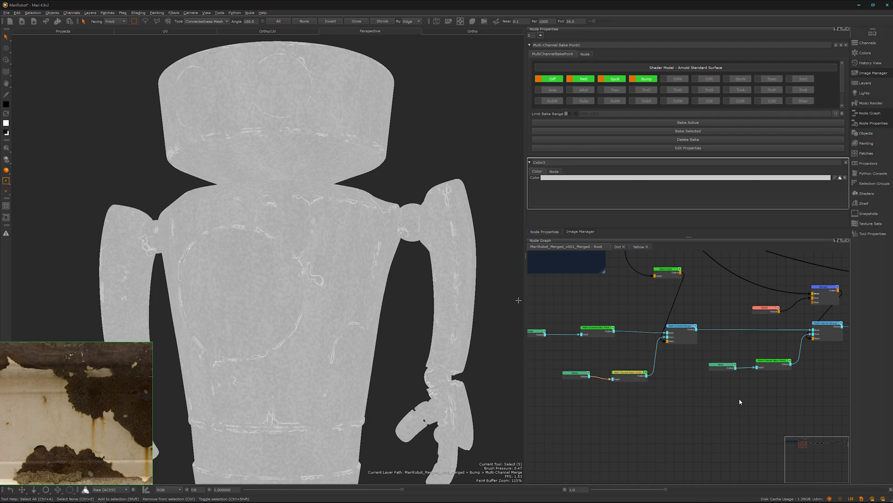
pyautogui.scroll(-5, 740, 402)
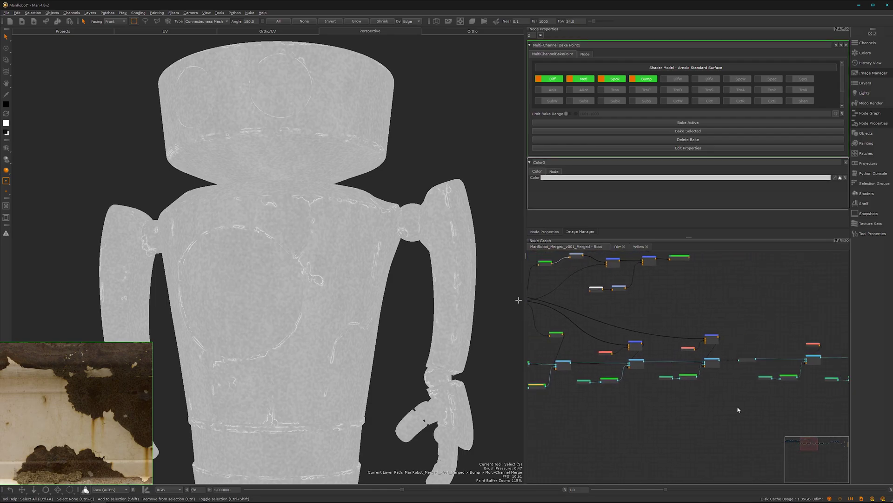